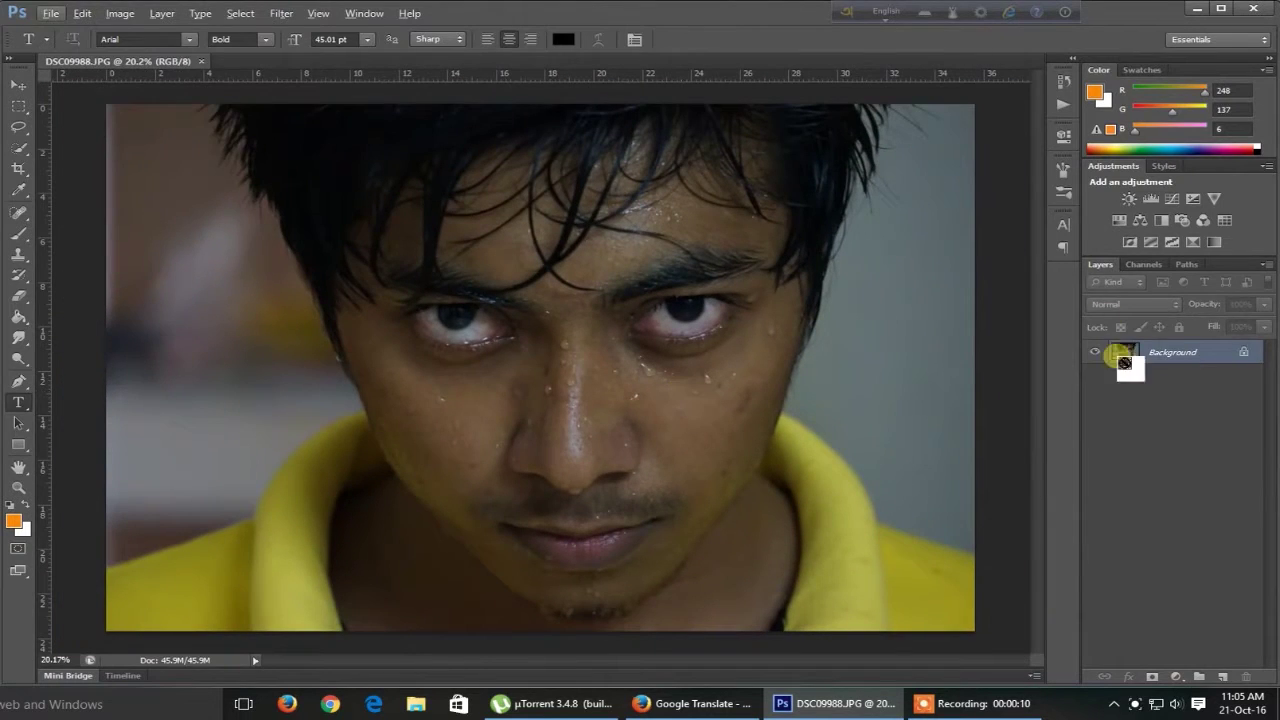
Duplicate the Background portrait layer into Layer 1 and bring up the image adjustments list.
drag(1118, 360, 1199, 677)
click(120, 13)
mouse_move(146, 54)
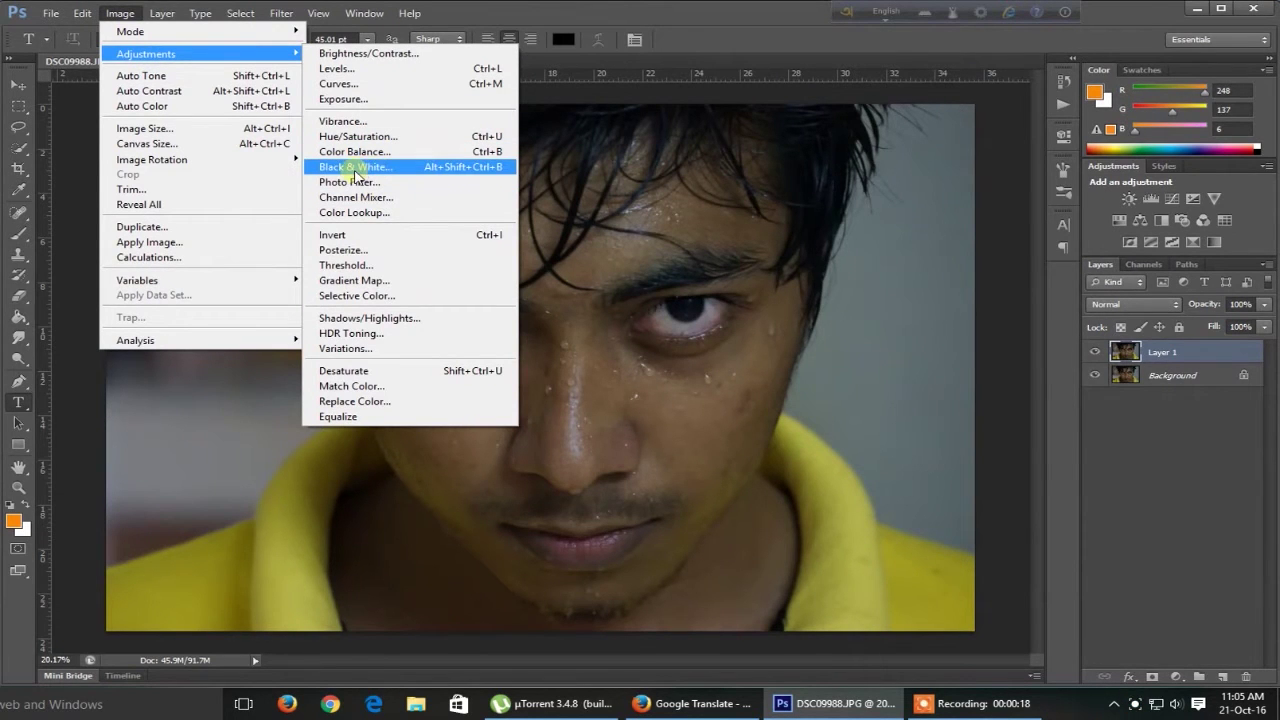
Convert Layer 1 to black and white with Yellows raised to 161.
click(355, 167)
drag(1005, 347, 1044, 347)
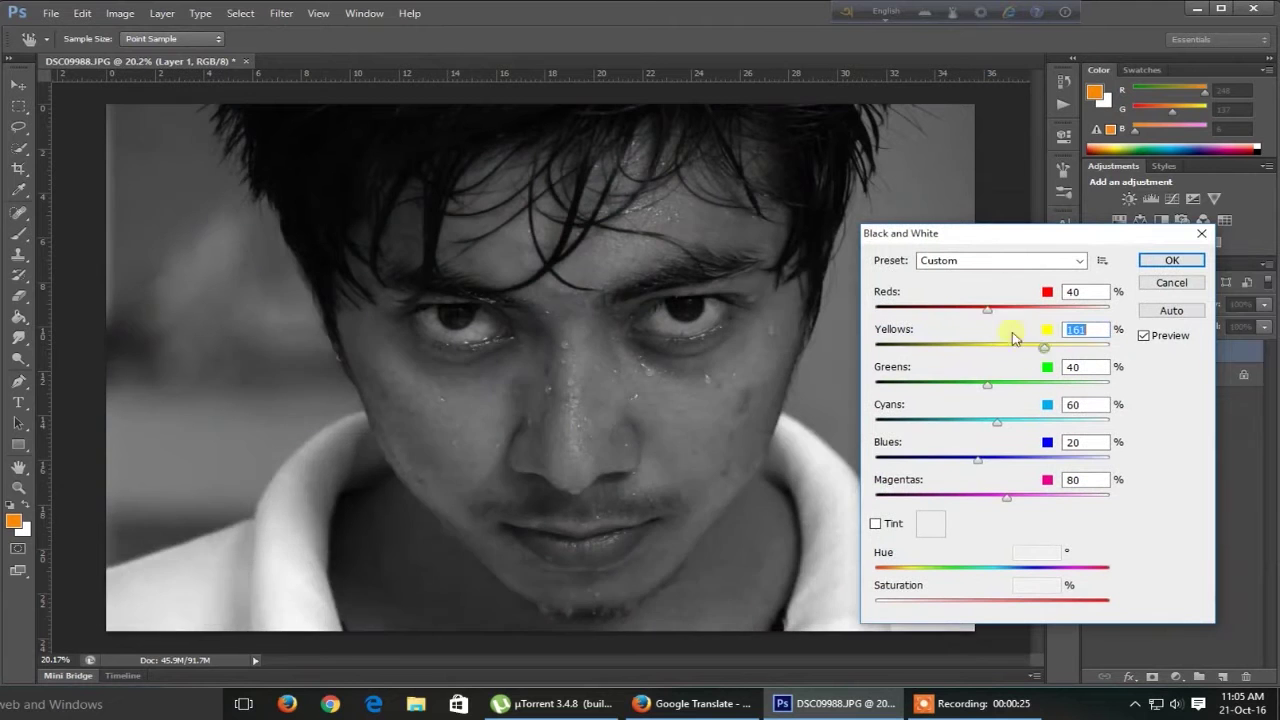
click(1171, 260)
Boost Layer 1's contrast with Levels input values of 19 and 213.
key(ctrl+l)
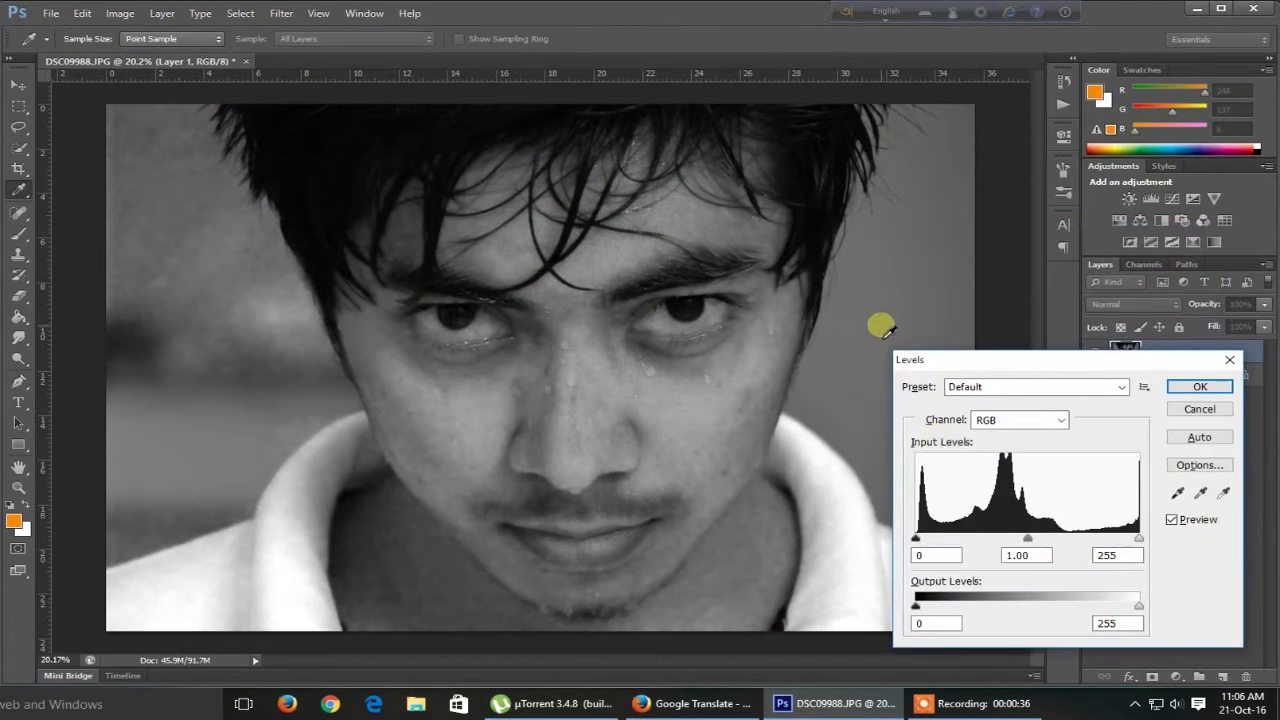
drag(916, 538, 941, 540)
drag(1139, 538, 1102, 538)
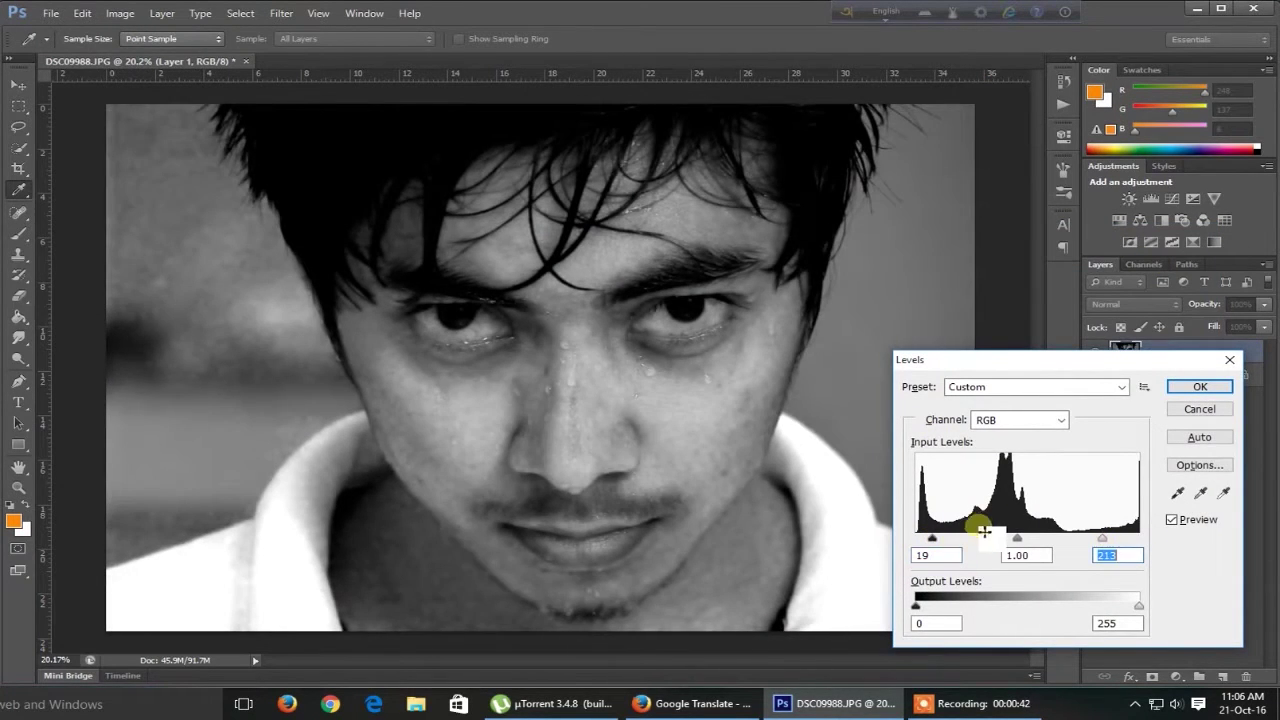
drag(932, 538, 912, 540)
click(1180, 395)
key(j)
scroll(686, 300, down, 2)
Heal the facial blemishes with the Spot Healing Brush, then duplicate Layer 1 as Layer 1 copy.
scroll(649, 471, up, 4)
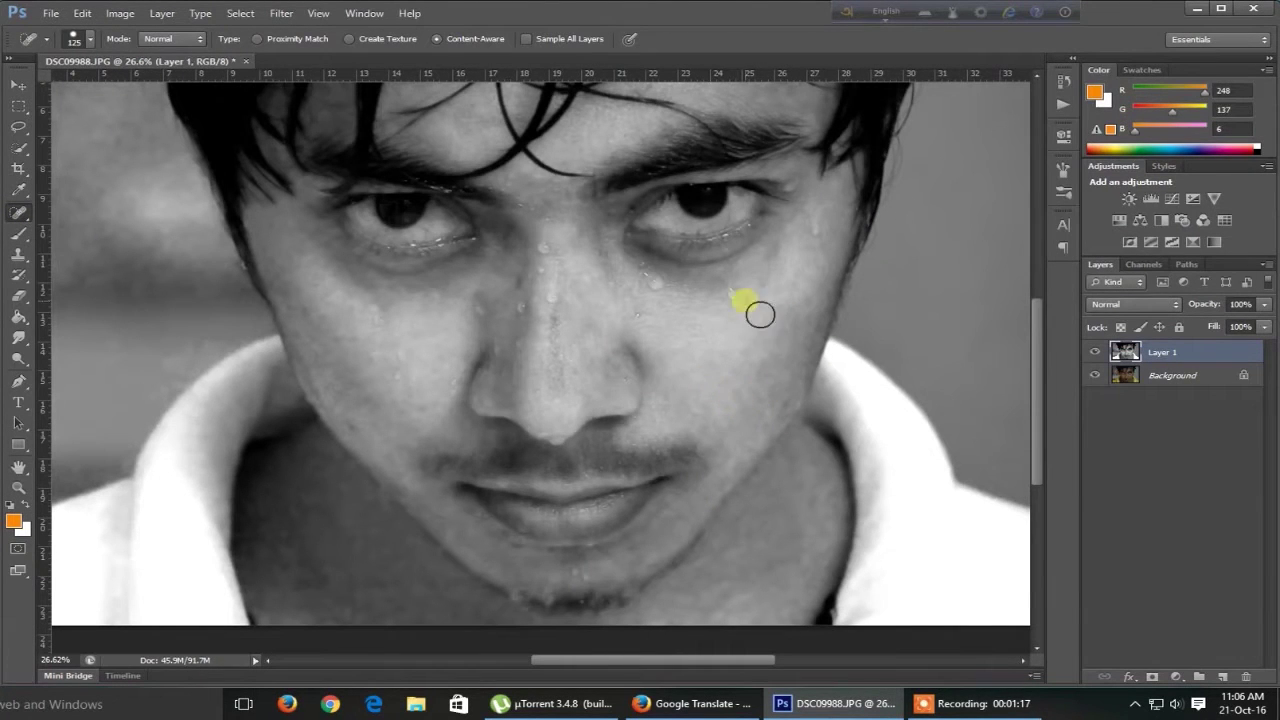
scroll(554, 379, up, 1)
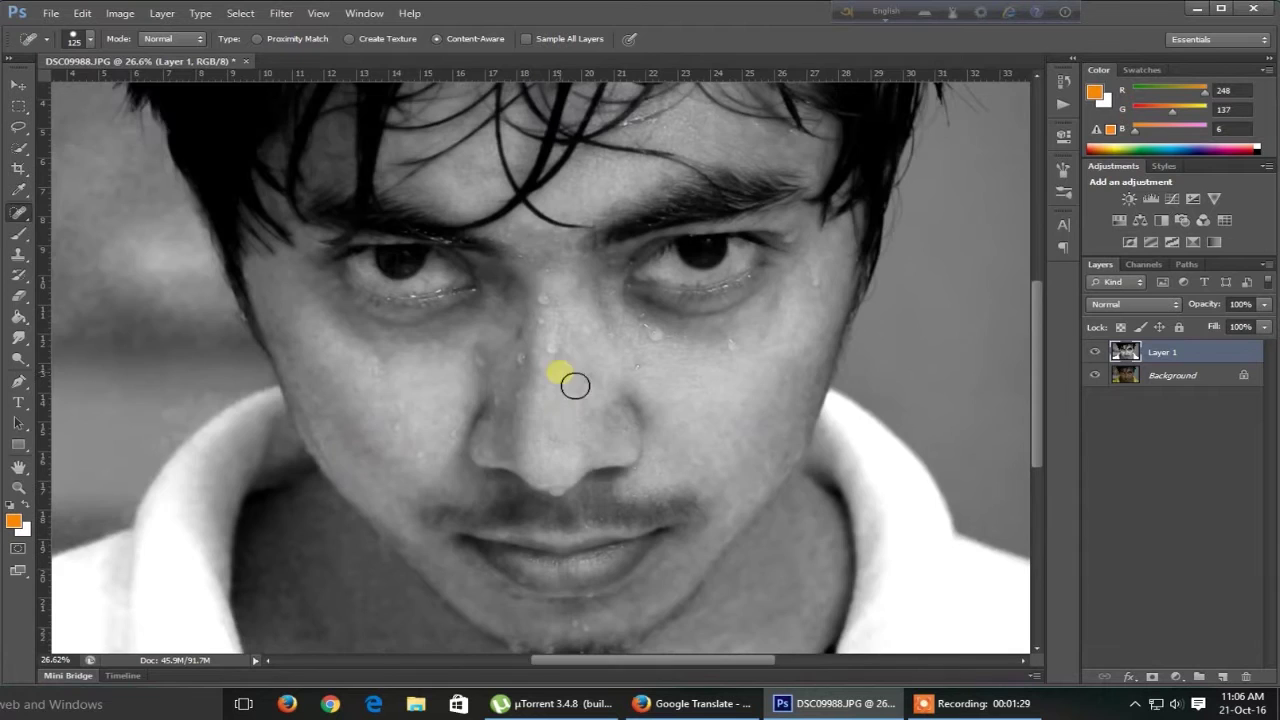
scroll(575, 385, down, 2)
scroll(528, 366, up, 2)
scroll(584, 508, down, 2)
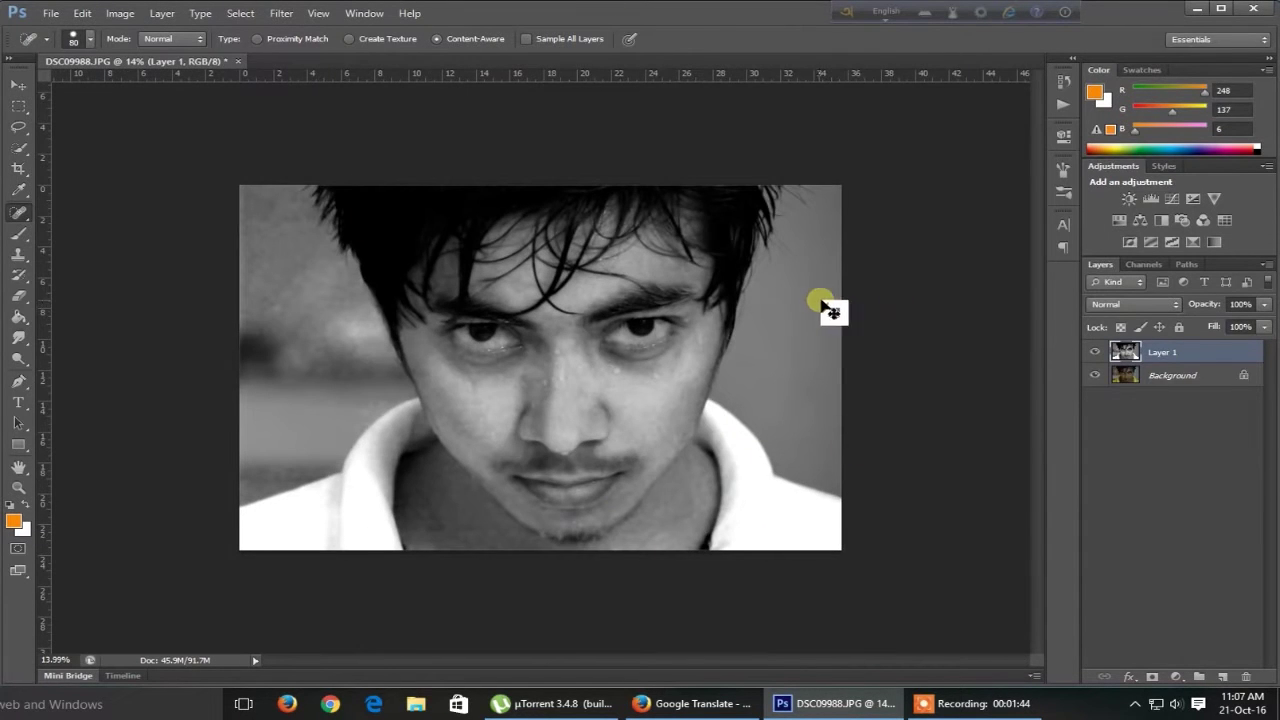
key(ctrl+j)
click(281, 13)
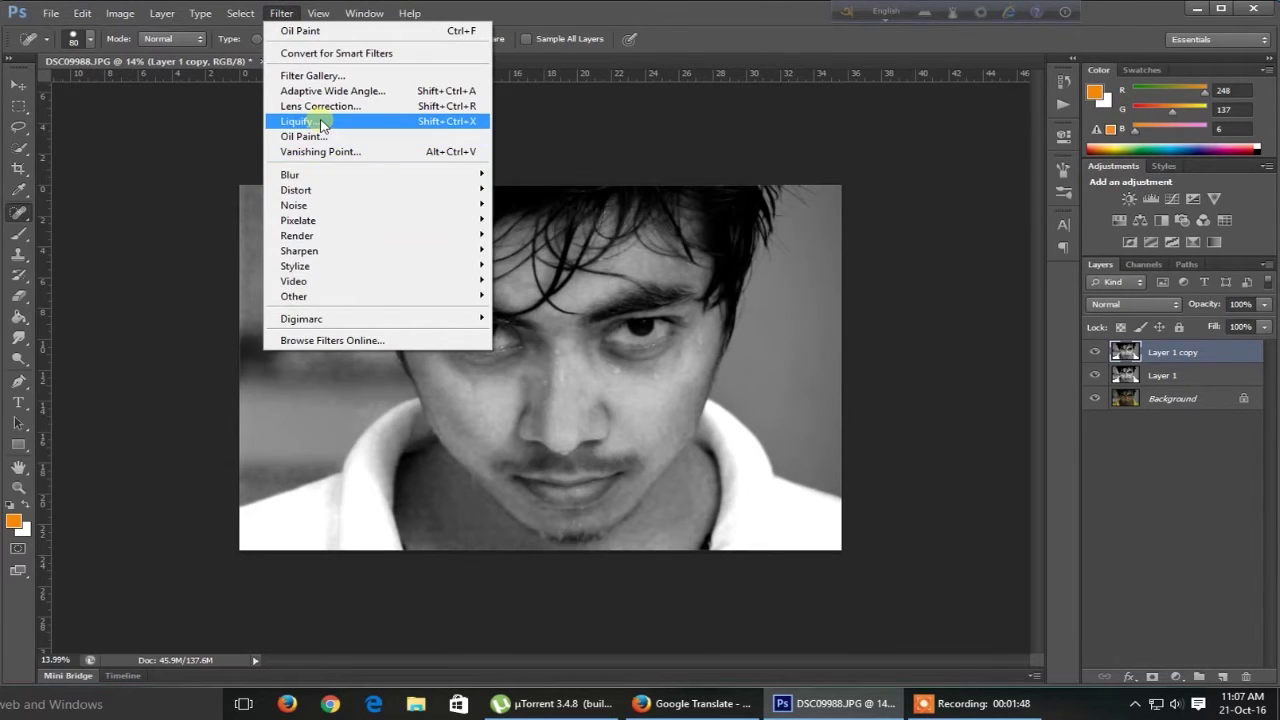
Reshape the chin on Layer 1 copy with a Liquify Forward Warp stroke.
click(321, 121)
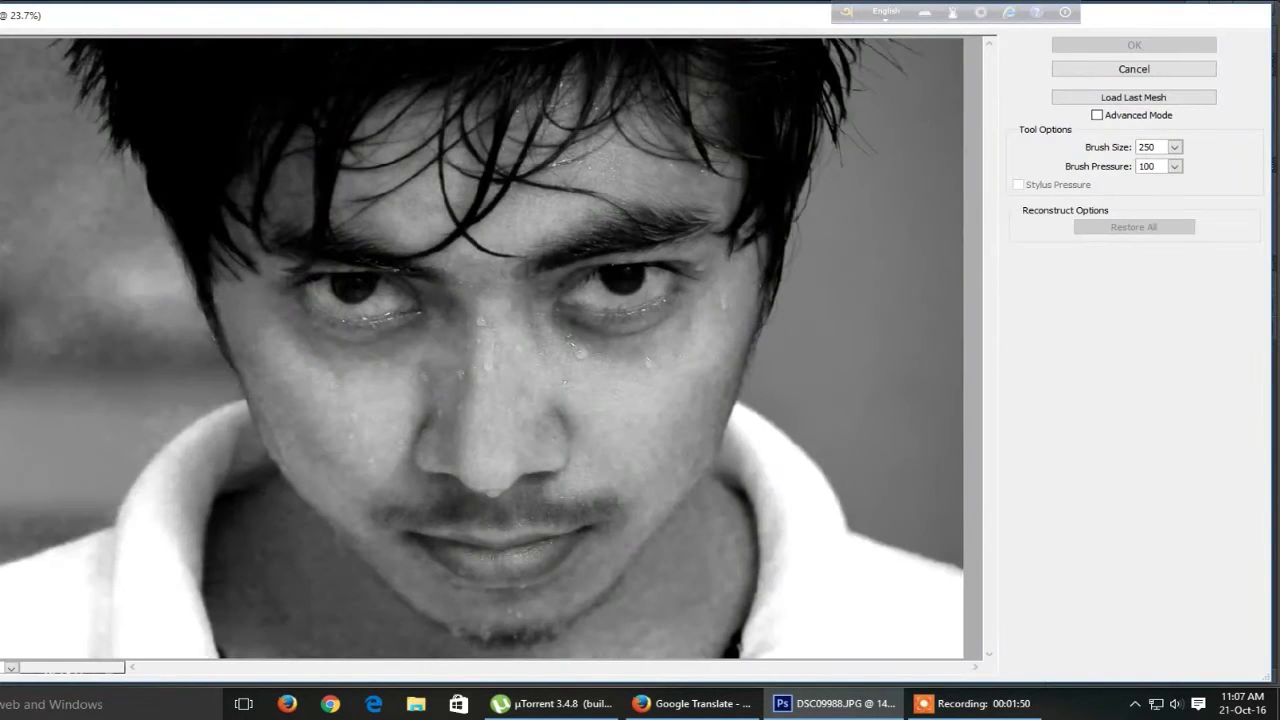
drag(618, 513, 612, 523)
key(bracketleft)
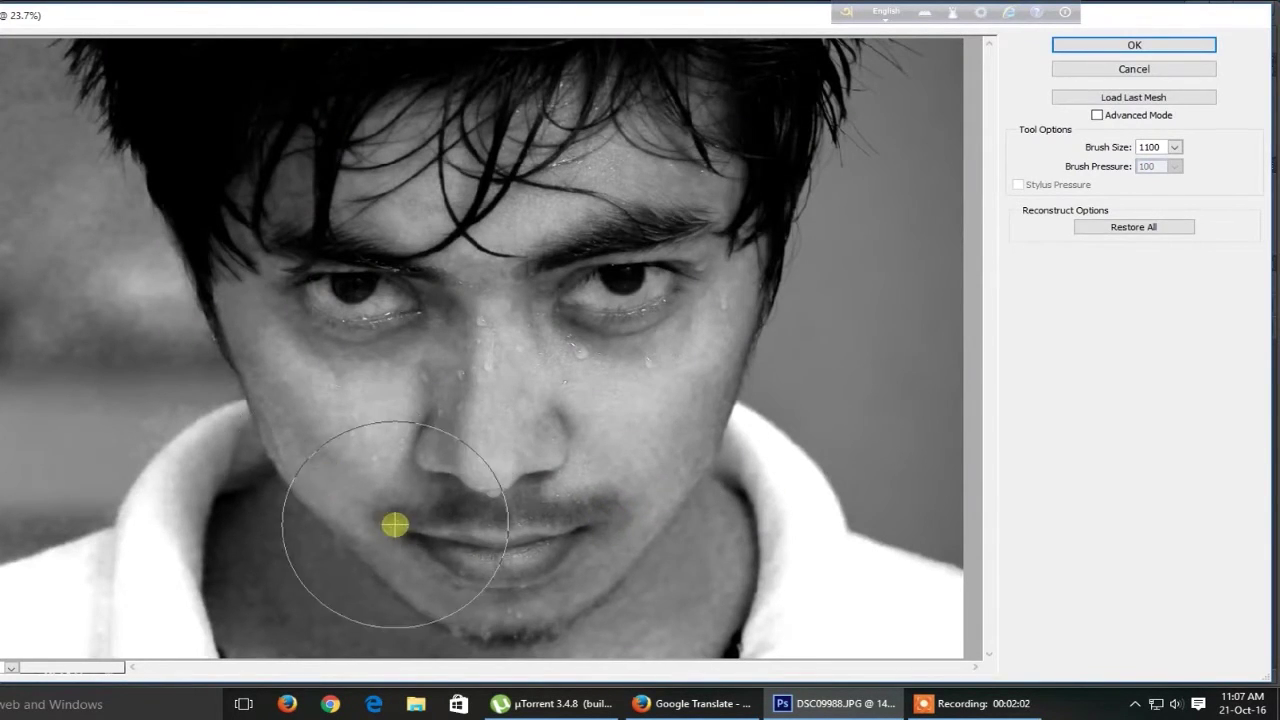
key(Return)
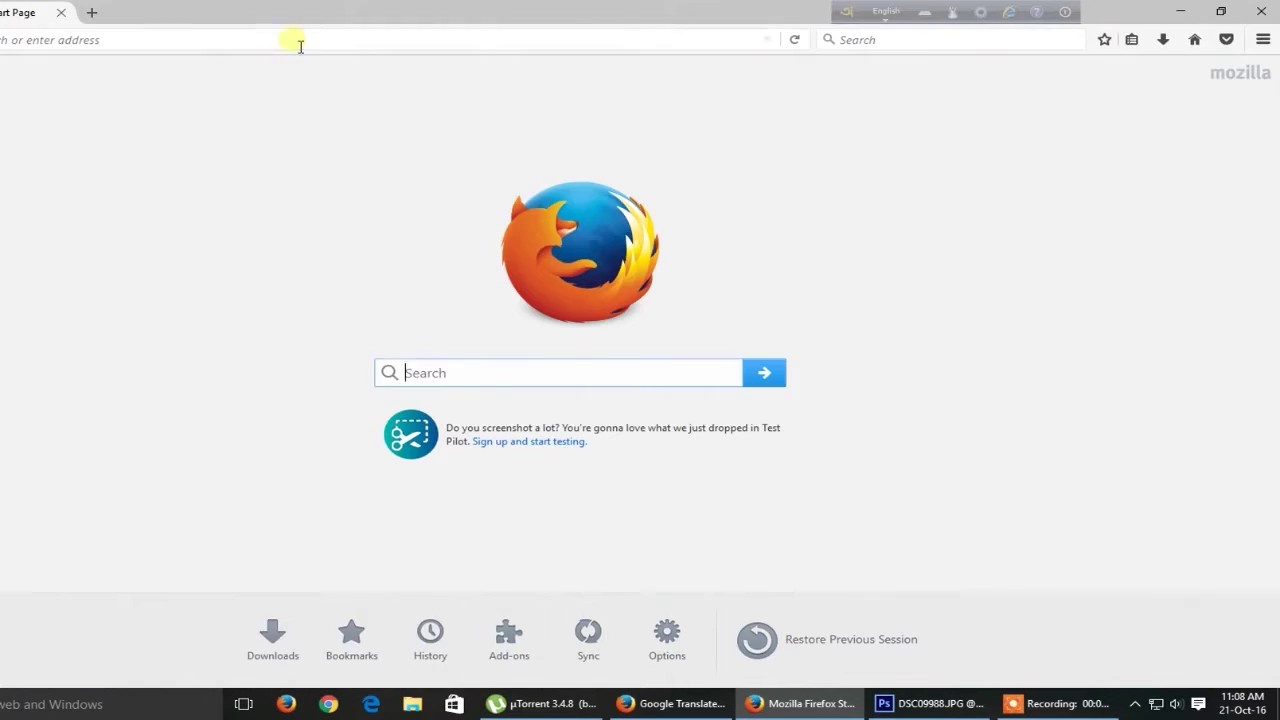
Search Google Images for 'crack glass png'.
key(Return)
text(cr)
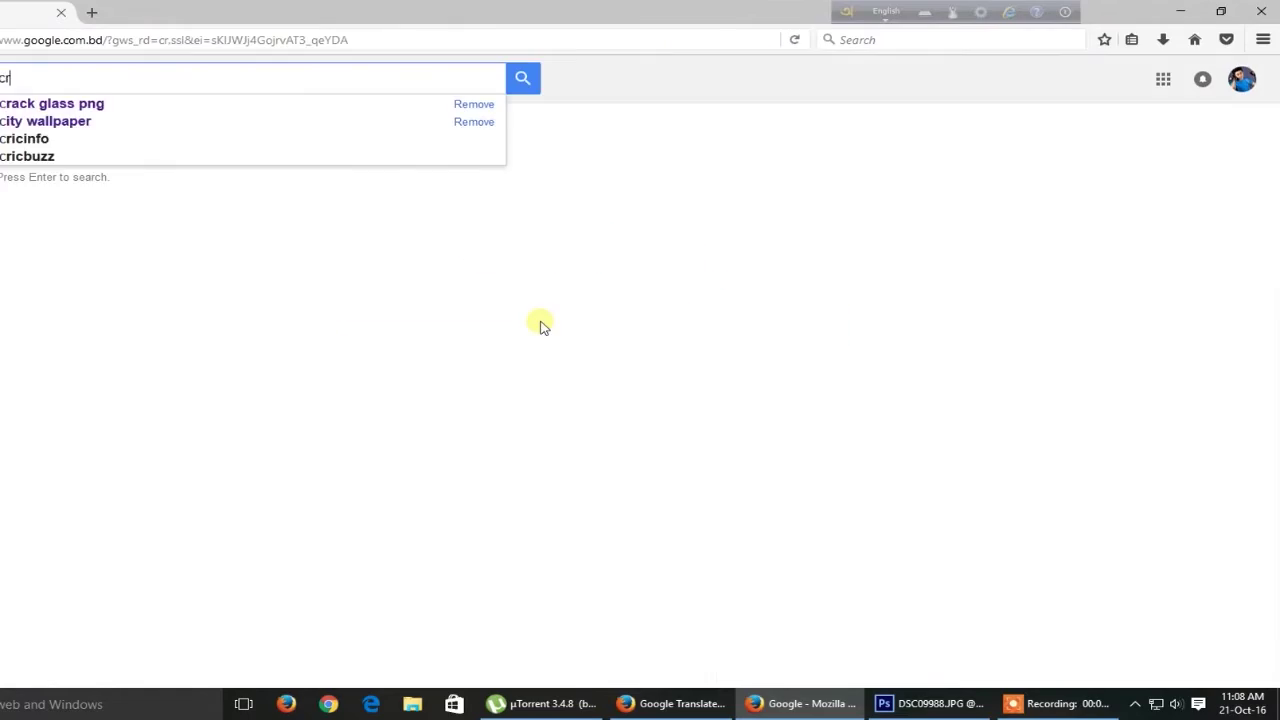
key(Down)
key(Return)
click(59, 126)
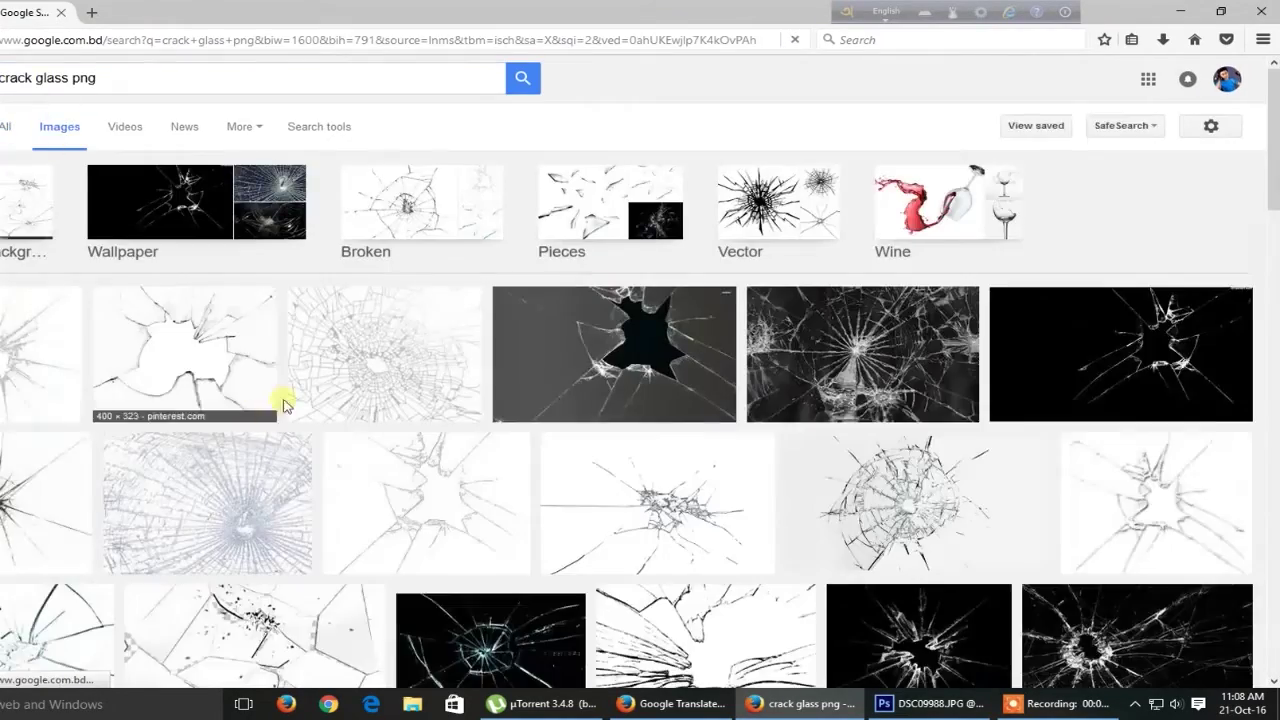
Pick a cracked-glass image and drag the downloaded file into the Photoshop document.
scroll(283, 405, down, 3)
scroll(508, 434, down, 3)
scroll(457, 491, down, 3)
scroll(400, 459, down, 3)
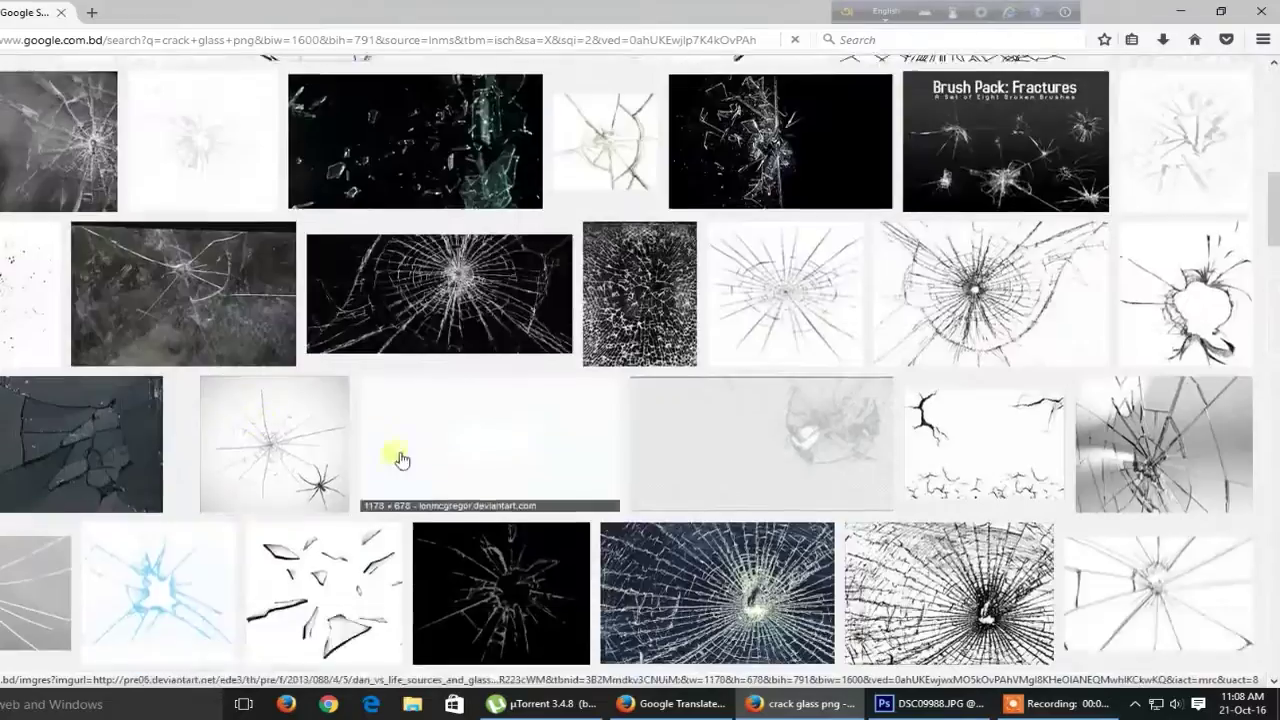
scroll(400, 459, up, 15)
click(1180, 11)
mouse_move(394, 282)
mouse_down()
mouse_move(323, 358)
mouse_move(523, 365)
mouse_up()
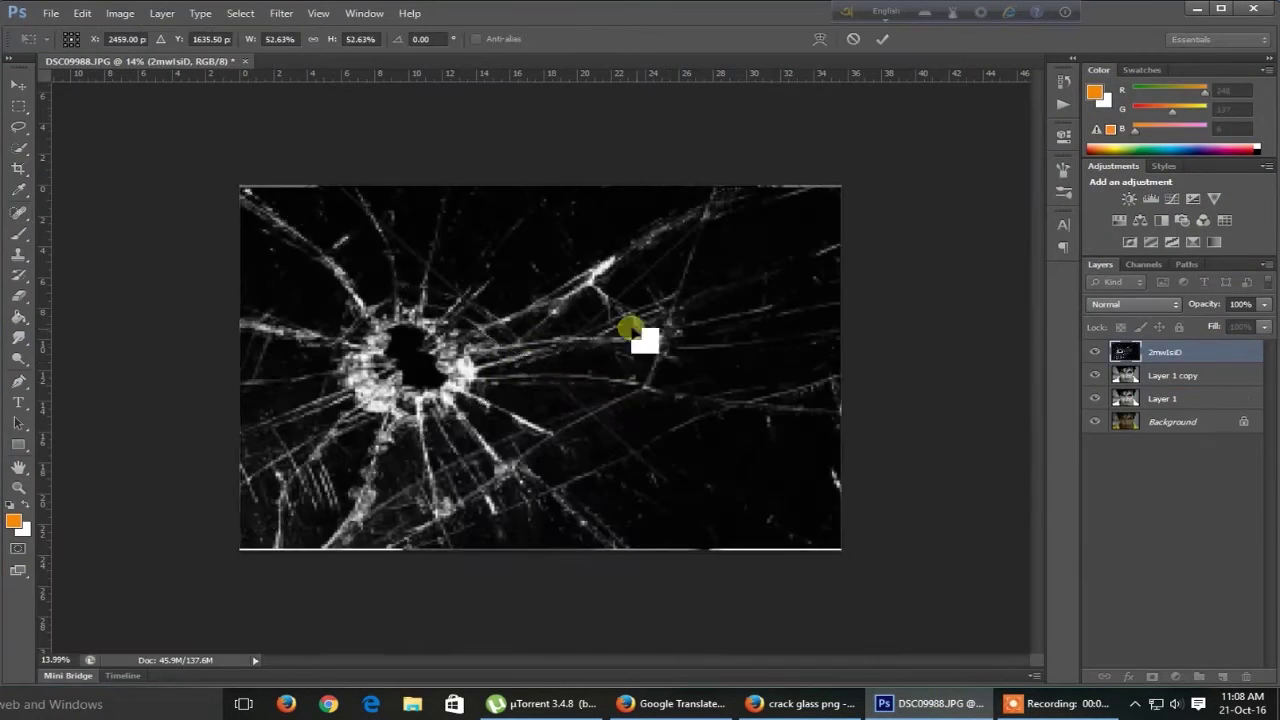
Place the bv3vFAI crack image, nudge it left and down, and set it to Screen.
key(Return)
click(1094, 352)
click(1094, 375)
click(1097, 354)
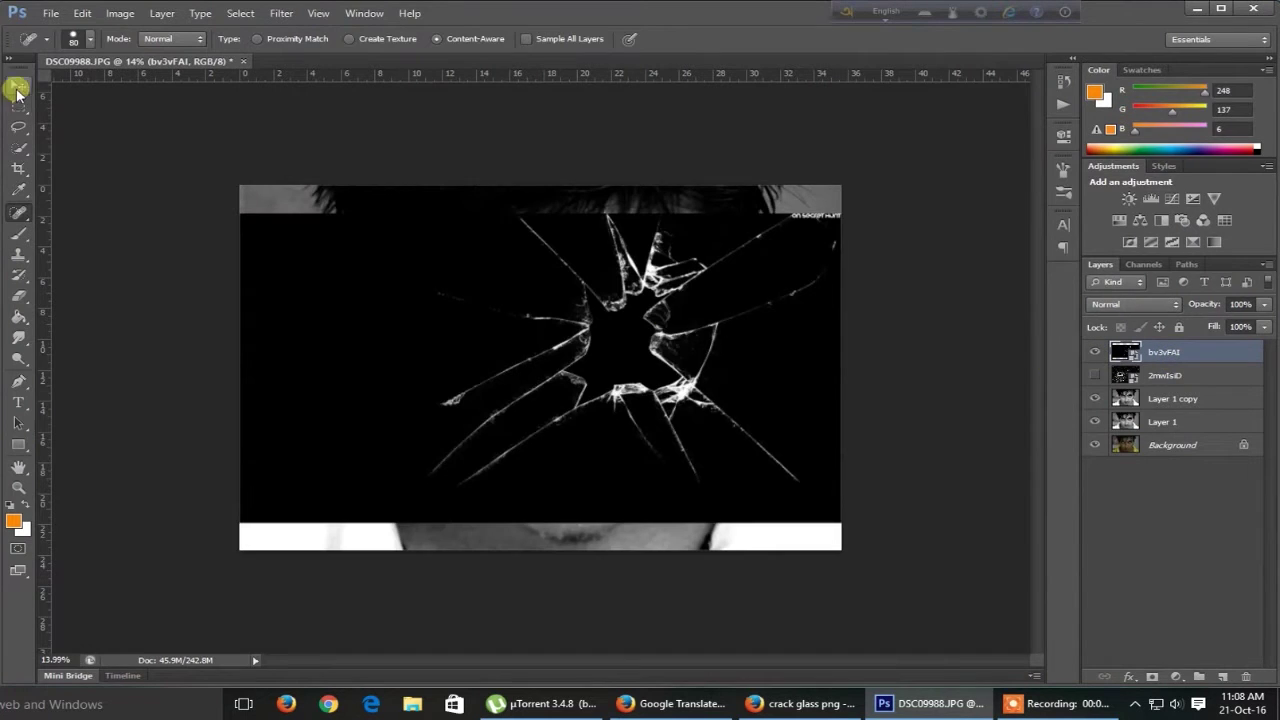
click(17, 88)
drag(600, 260, 575, 280)
click(1135, 304)
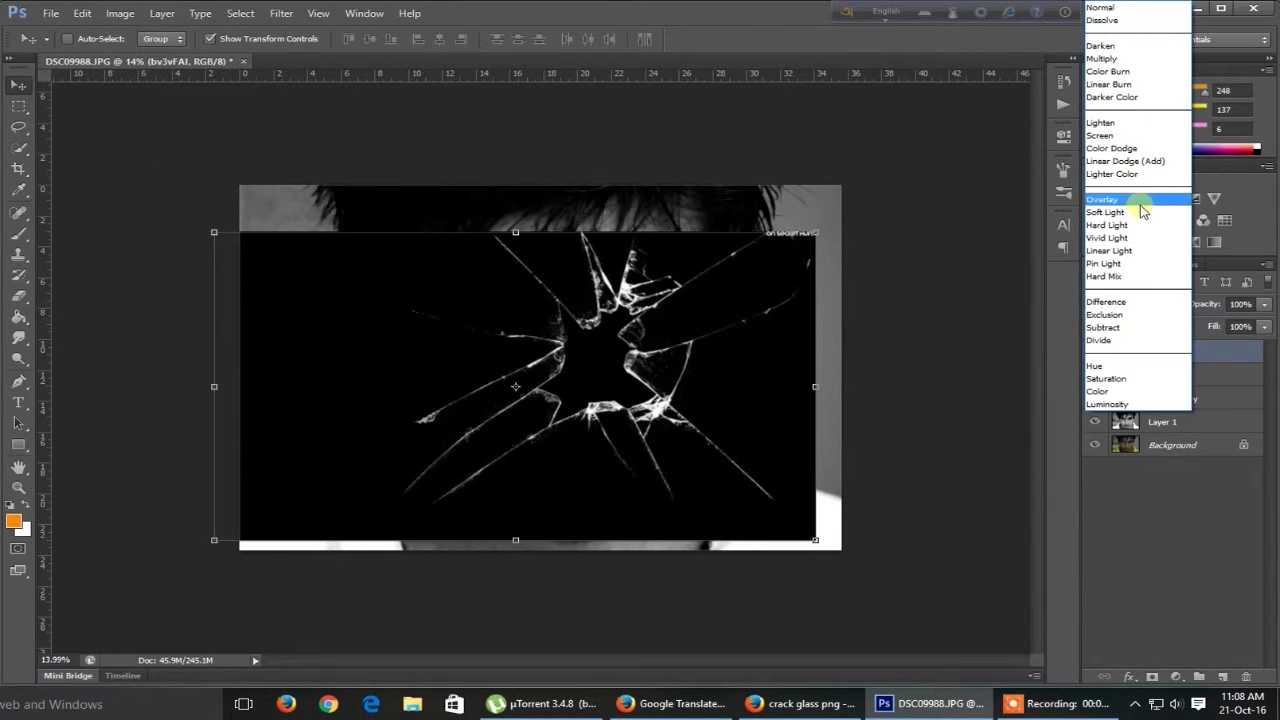
click(1124, 140)
Scale the bv3vFAI crack layer over the face, extending beyond the canvas.
drag(672, 371, 395, 507)
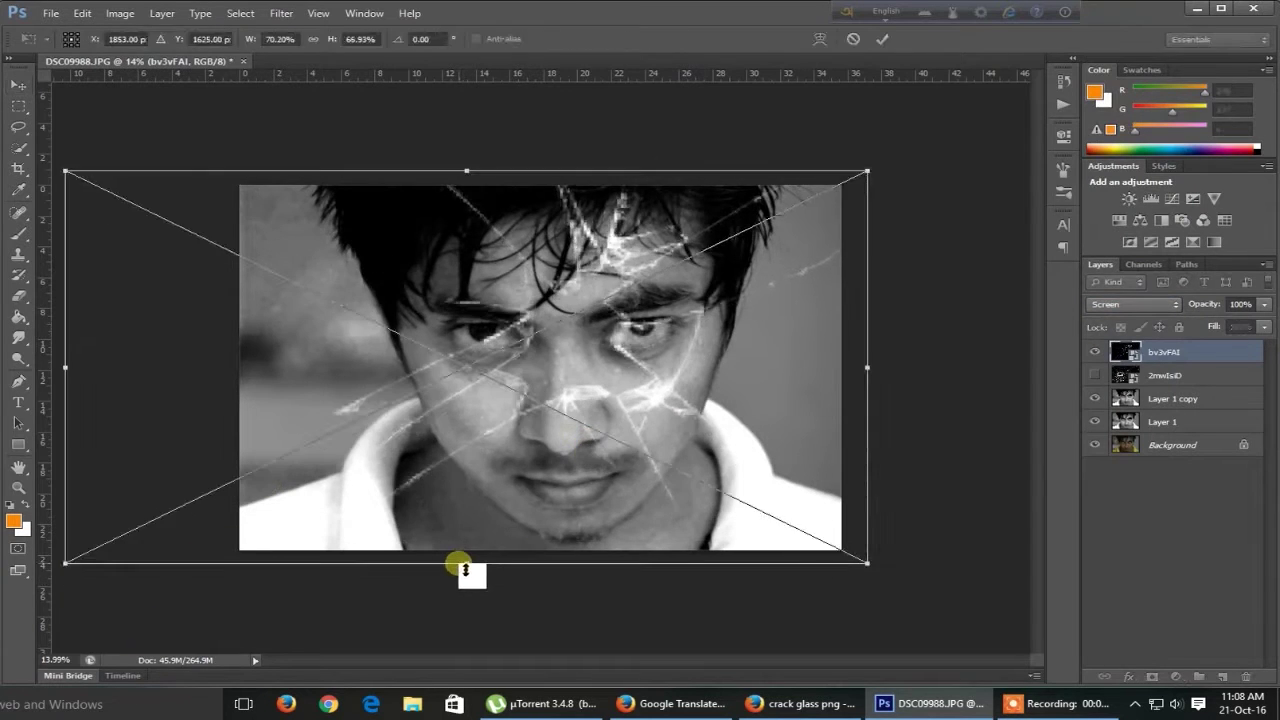
scroll(466, 571, down, 3)
drag(200, 514, 223, 557)
drag(450, 400, 538, 398)
key(Return)
scroll(586, 443, up, 3)
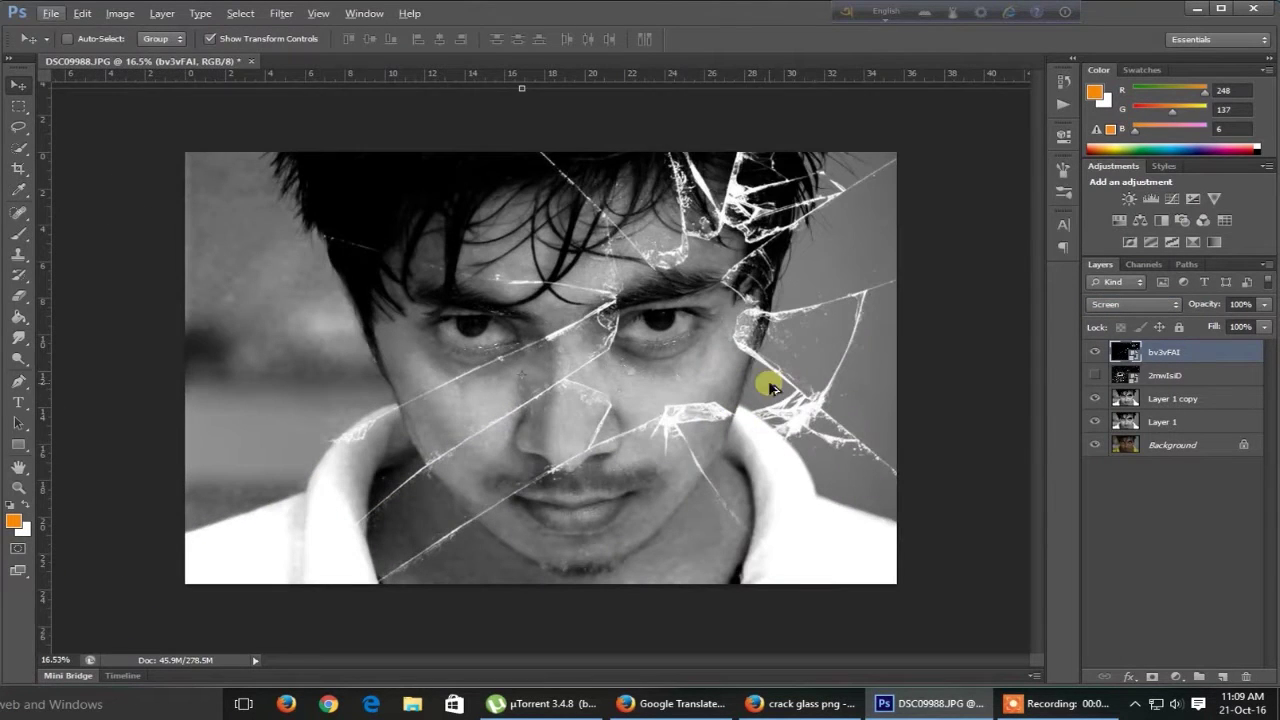
Show the 2mwIsiD crack layer, set it to Screen and flip it horizontally.
click(1097, 375)
click(1178, 378)
click(1147, 305)
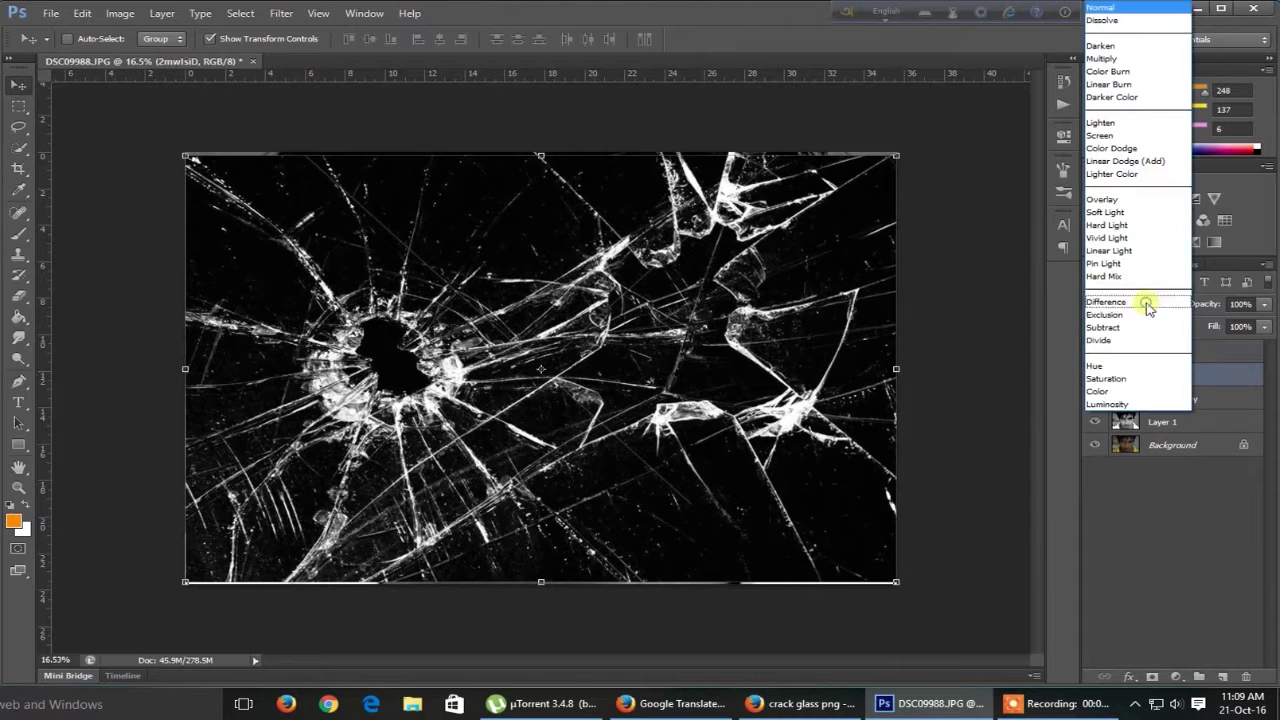
click(1100, 135)
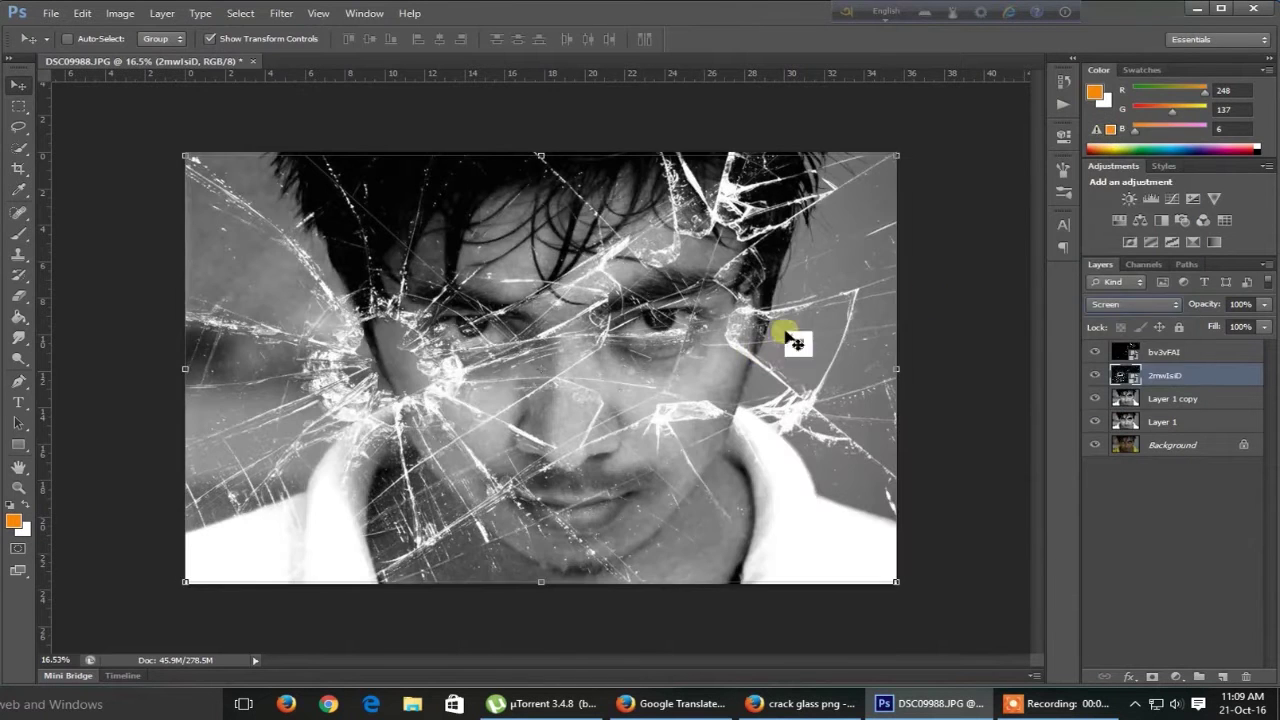
right_click(308, 352)
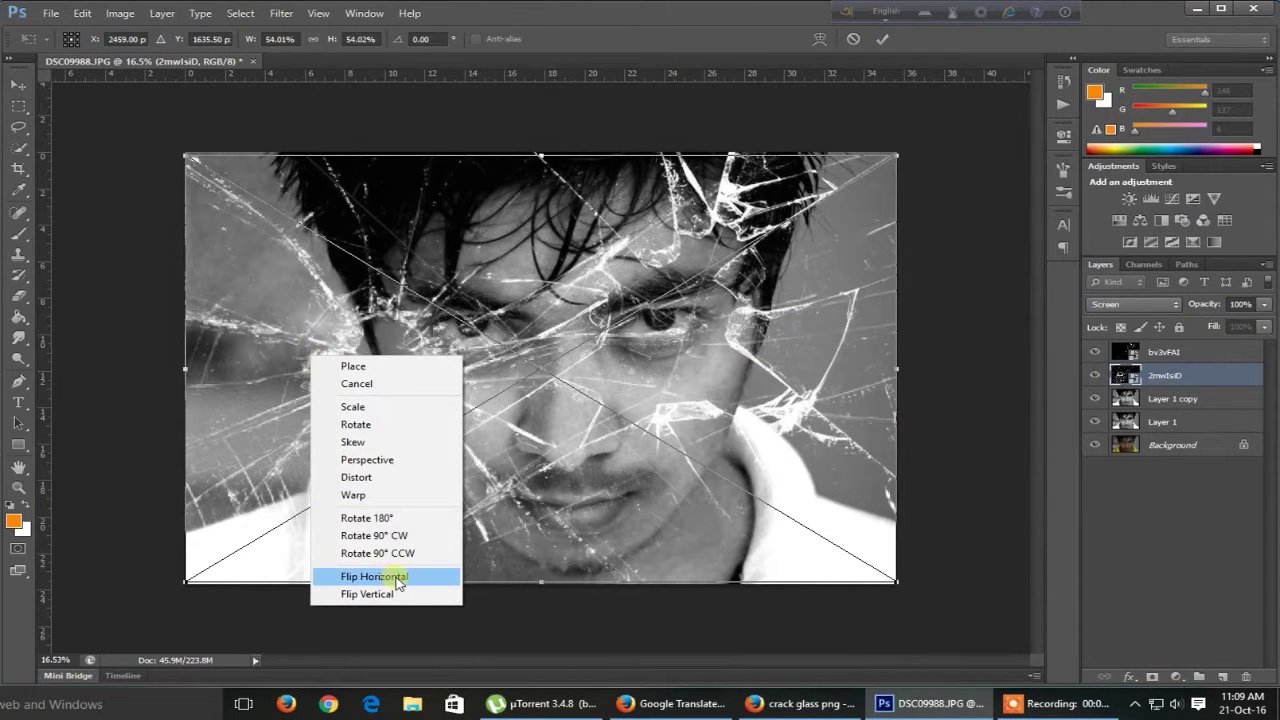
click(398, 577)
key(Return)
Rescale the flipped 2mwIsiD glass layer and fade it to about 10% opacity.
scroll(900, 491, down, 3)
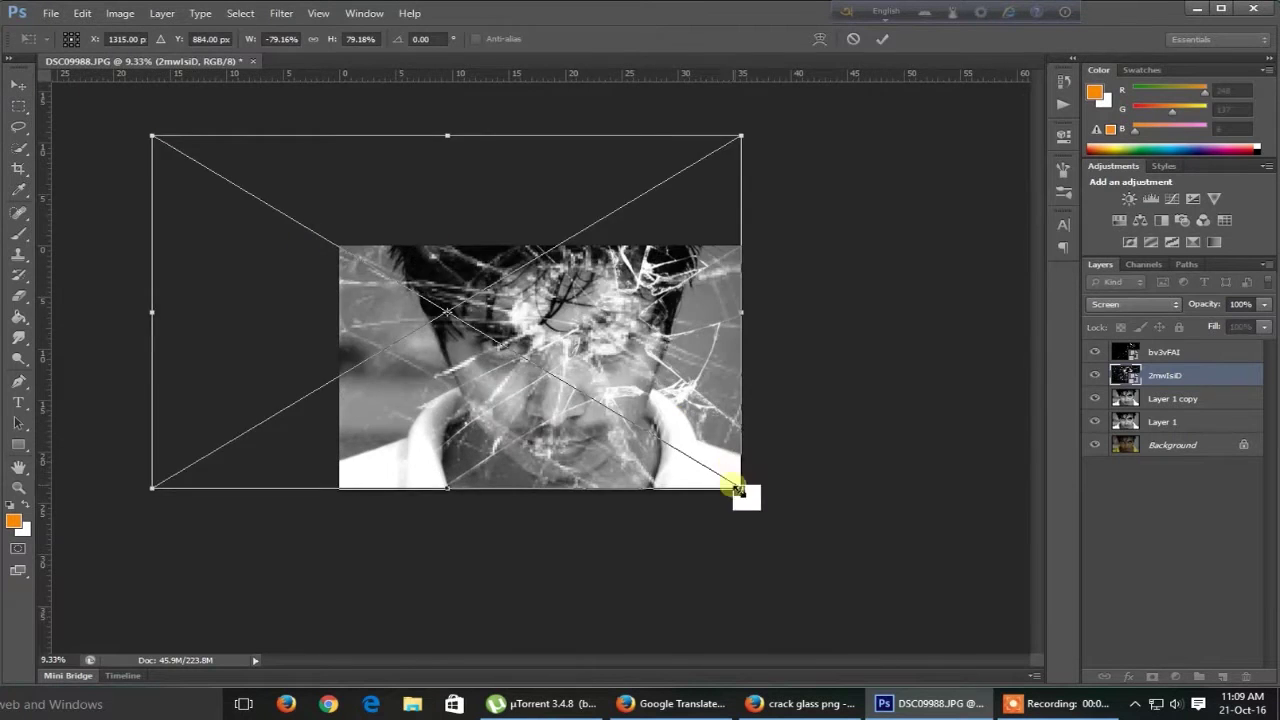
drag(741, 489, 523, 371)
key(Return)
drag(797, 420, 666, 489)
key(Return)
click(1217, 304)
drag(1218, 306, 1216, 307)
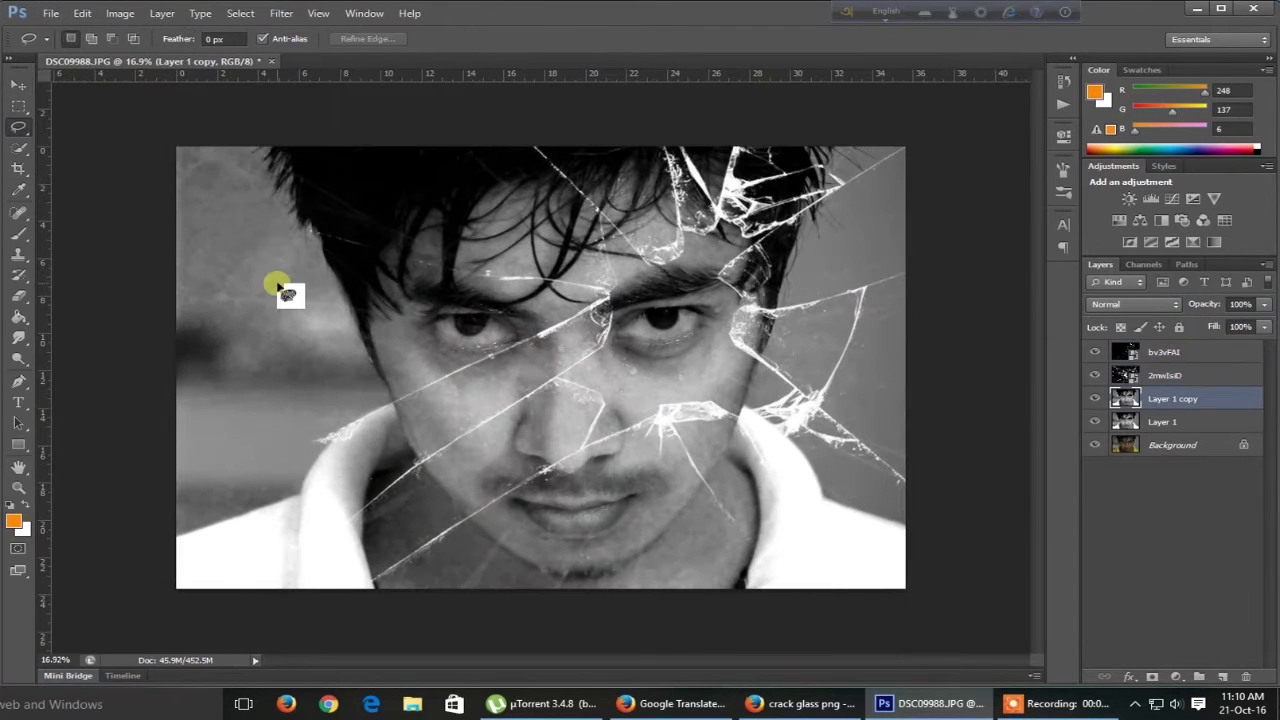
Copy a first Polygonal Lasso face shard onto its own layer.
right_click(12, 128)
click(68, 140)
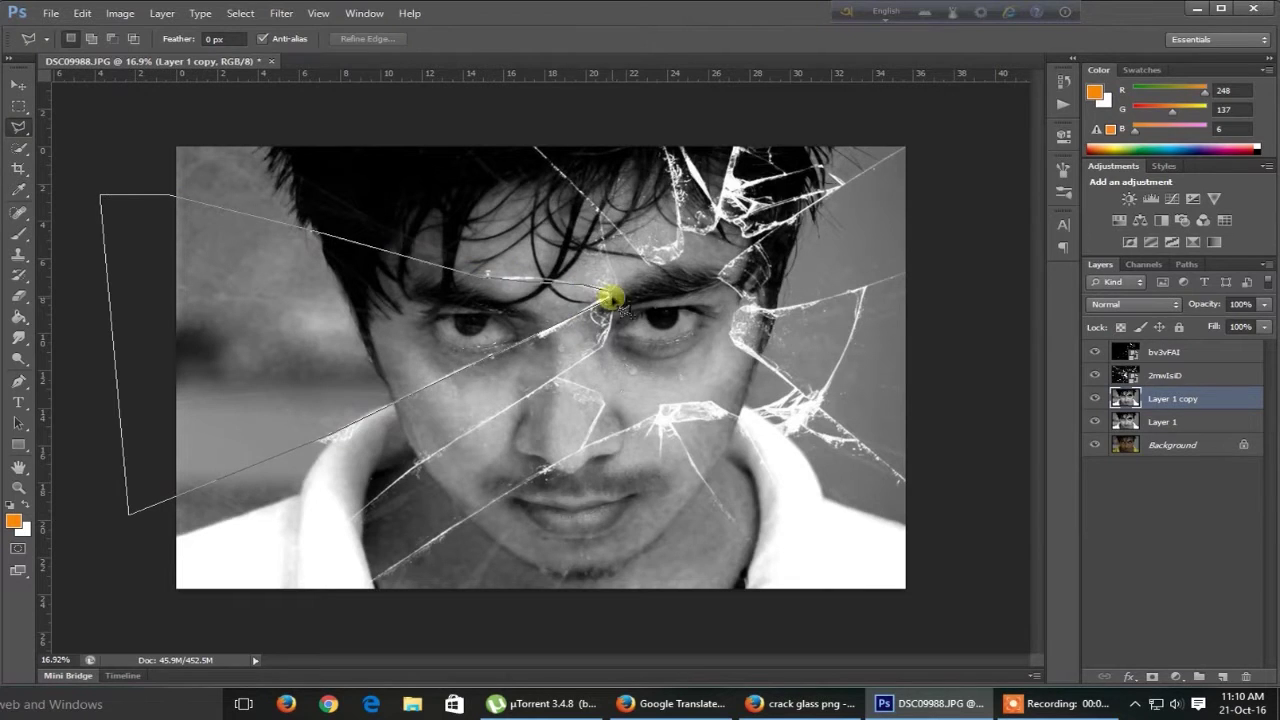
double_click(610, 298)
right_click(573, 297)
click(677, 446)
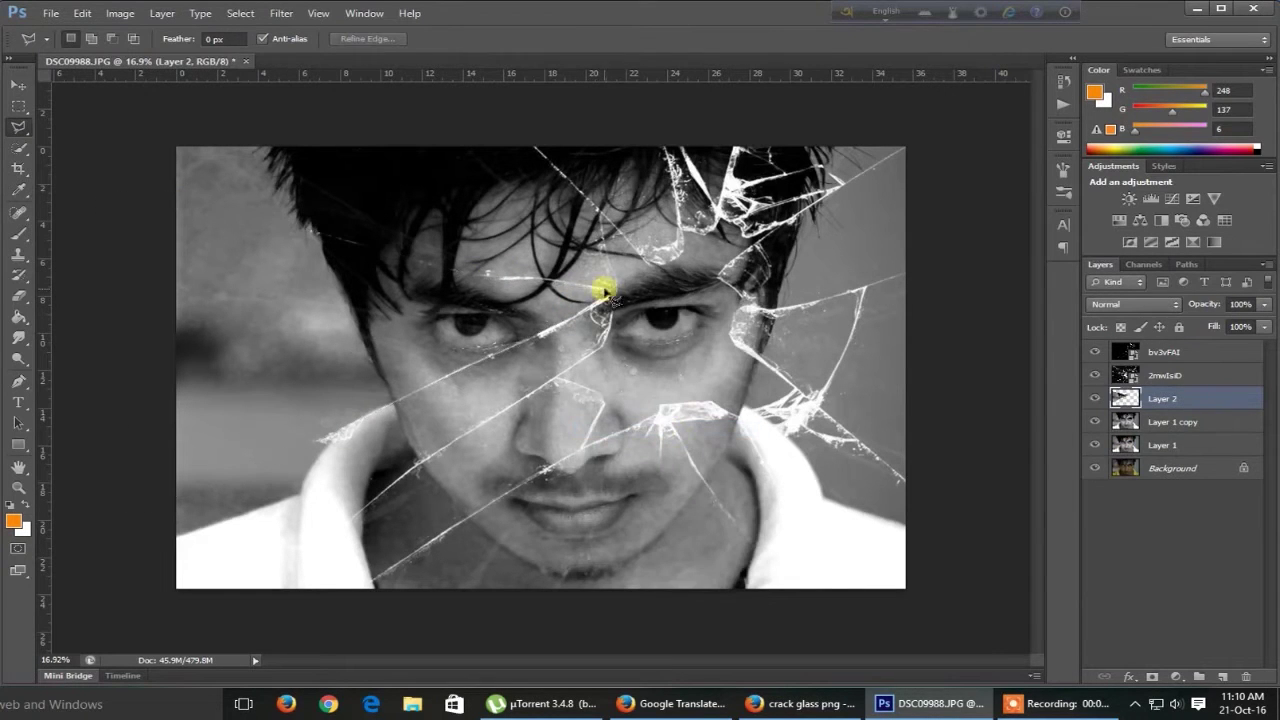
Copy three more shard selections from Layer 1 copy onto Layers 3, 4 and 5.
right_click(482, 200)
click(584, 347)
click(1165, 445)
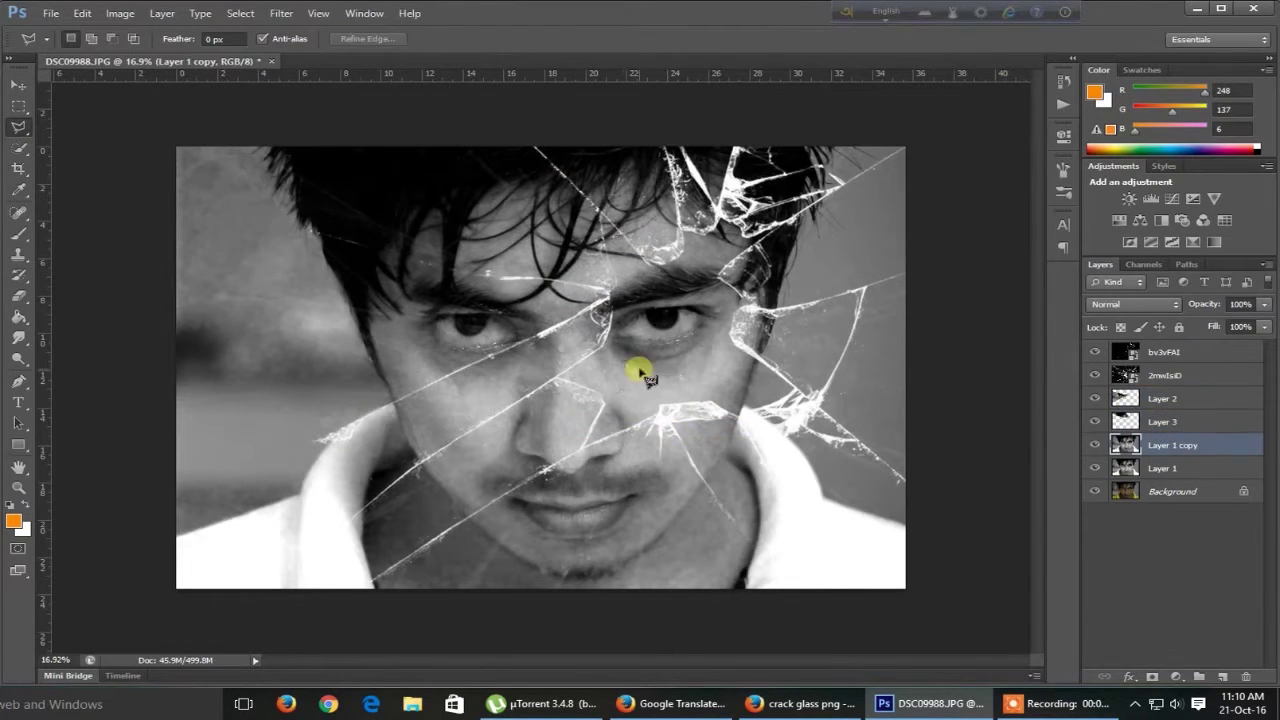
double_click(655, 400)
right_click(560, 392)
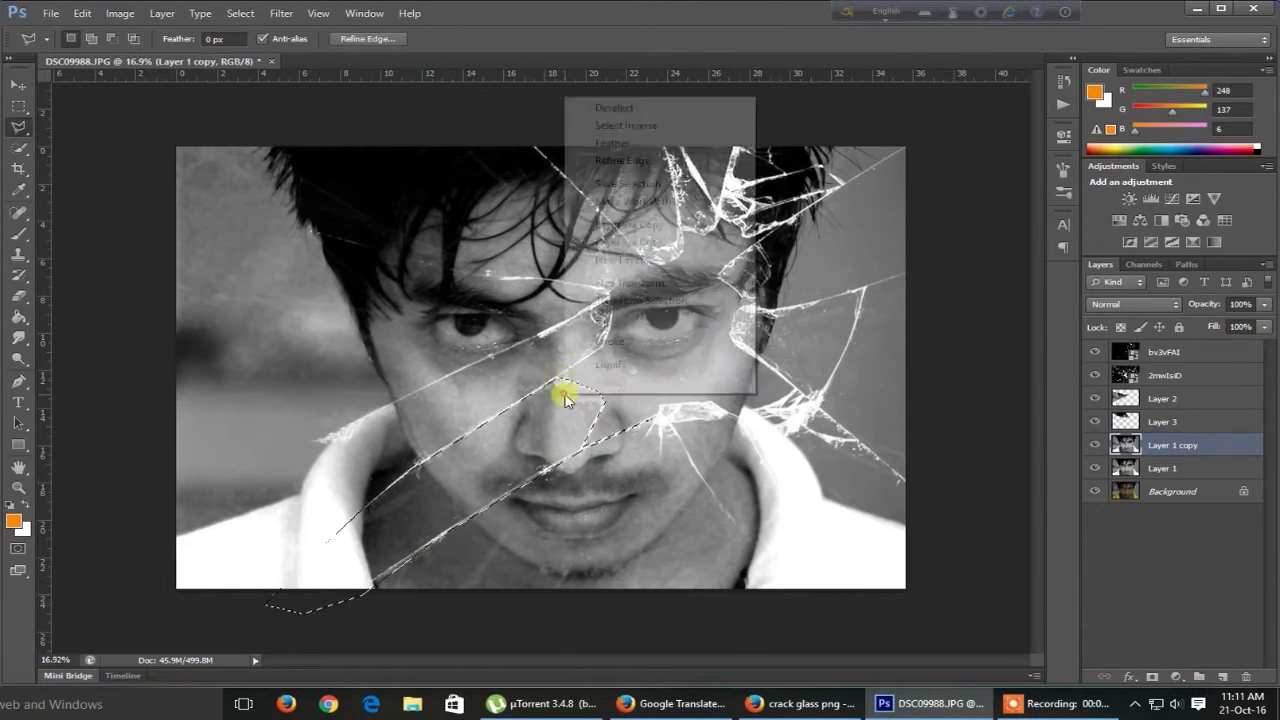
click(655, 245)
right_click(766, 284)
click(870, 432)
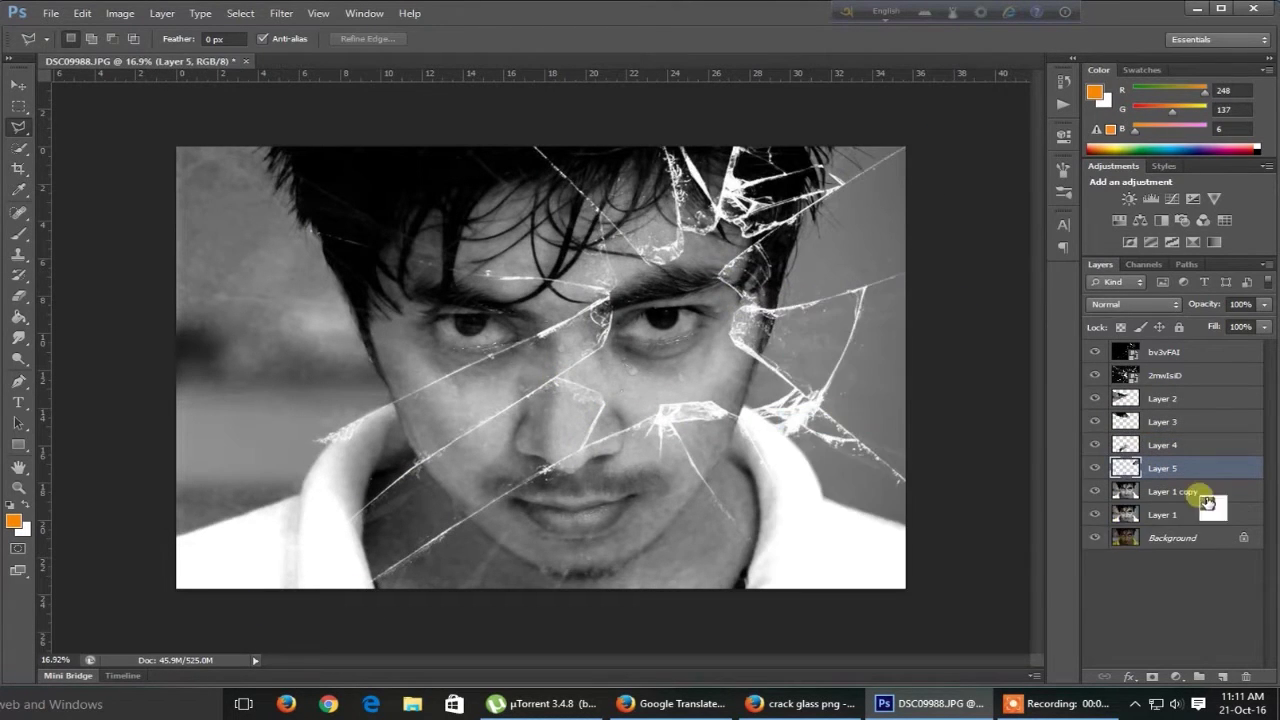
Cut another face shard from the portrait copy onto Layer 6.
drag(1095, 491, 1095, 538)
drag(1102, 455, 1095, 491)
click(1170, 491)
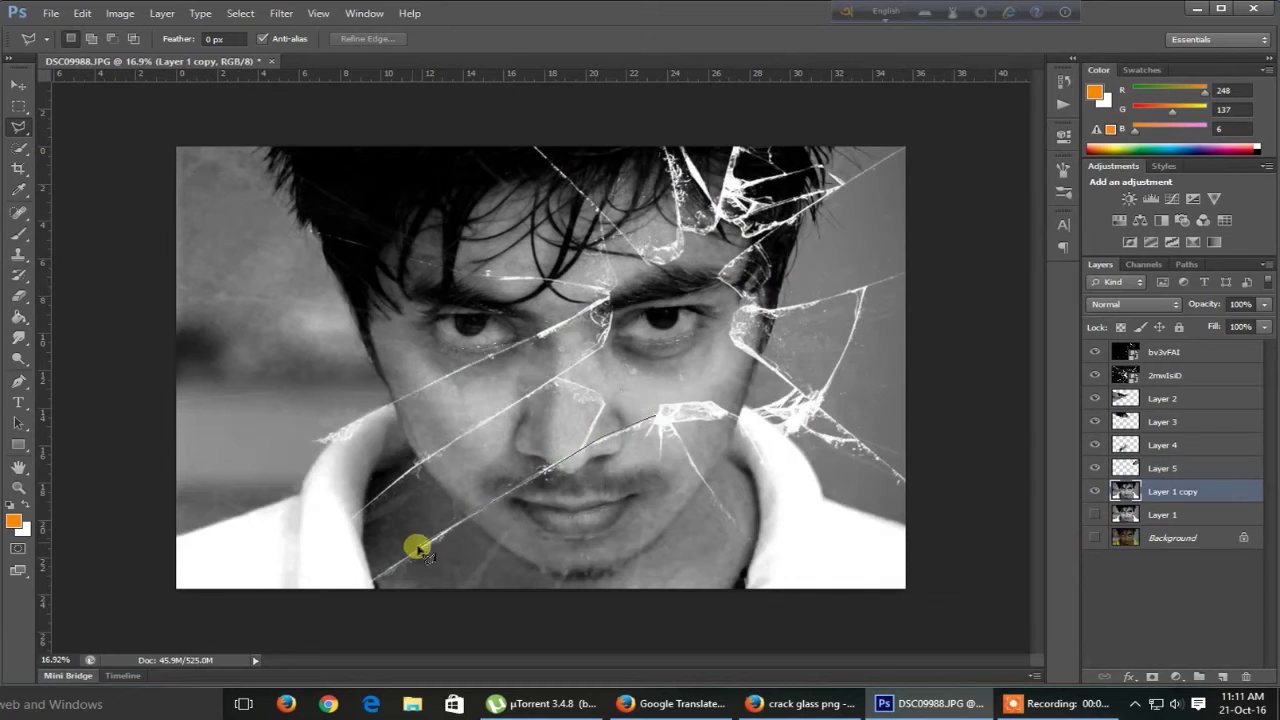
double_click(703, 468)
right_click(665, 453)
click(748, 287)
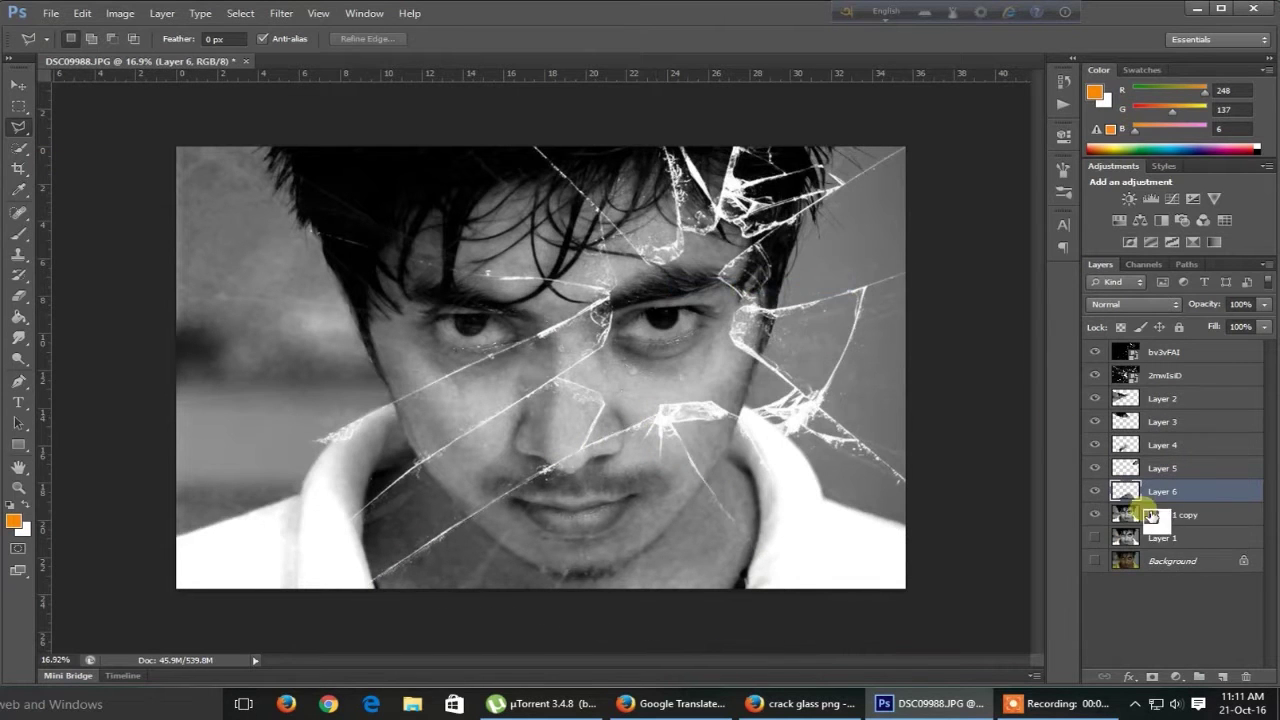
Hide Layer 1 copy and toggle the shard layers to check the black gaps.
click(1097, 515)
drag(1125, 491, 1133, 505)
double_click(1097, 399)
click(1100, 428)
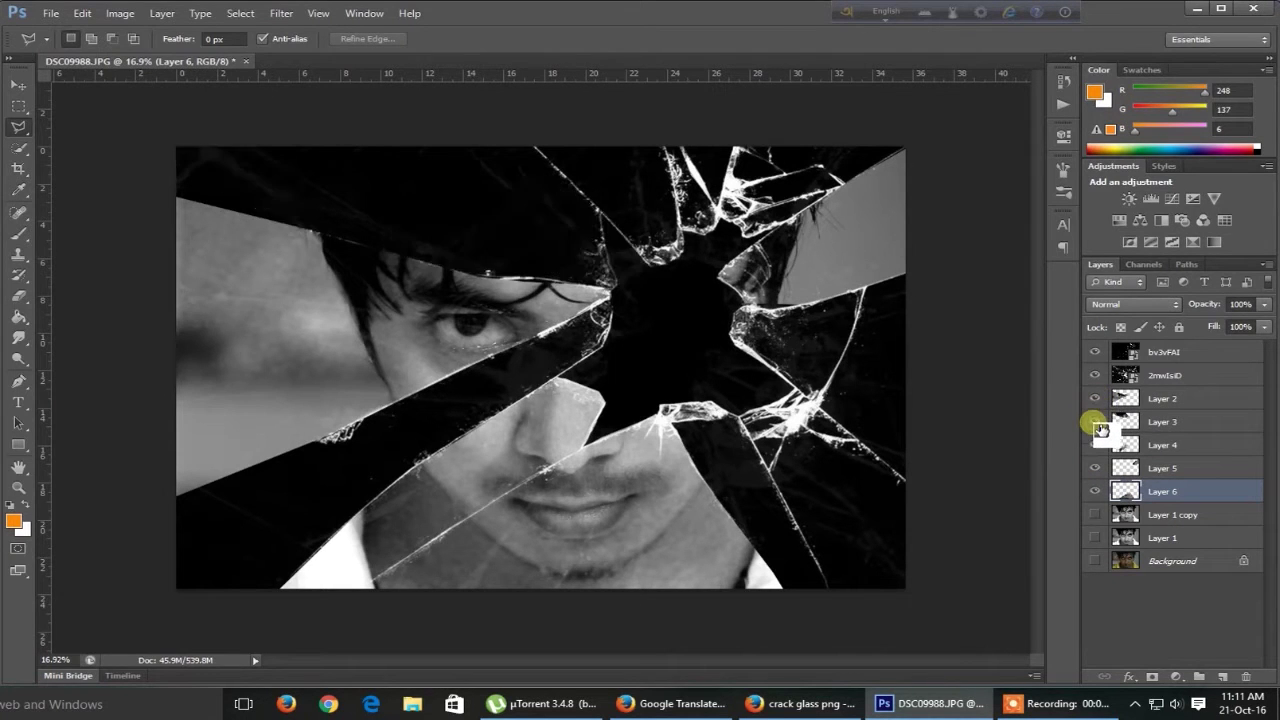
click(1096, 445)
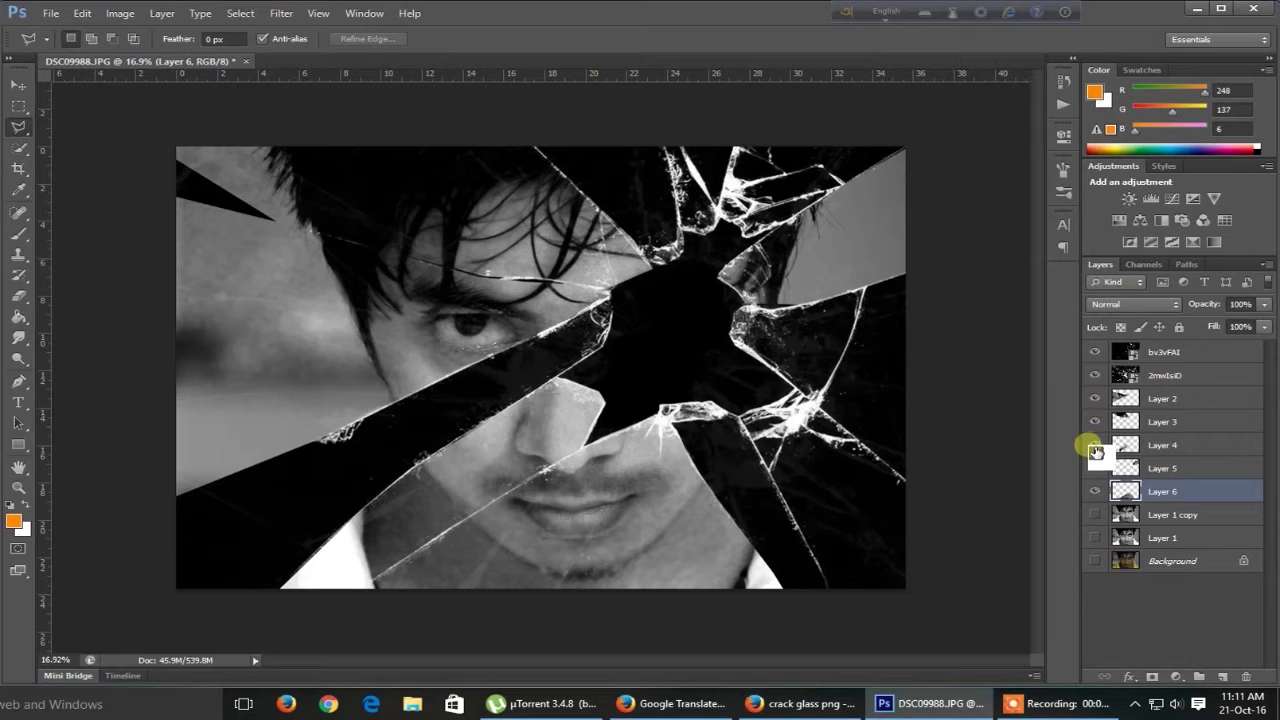
drag(1160, 398, 1168, 404)
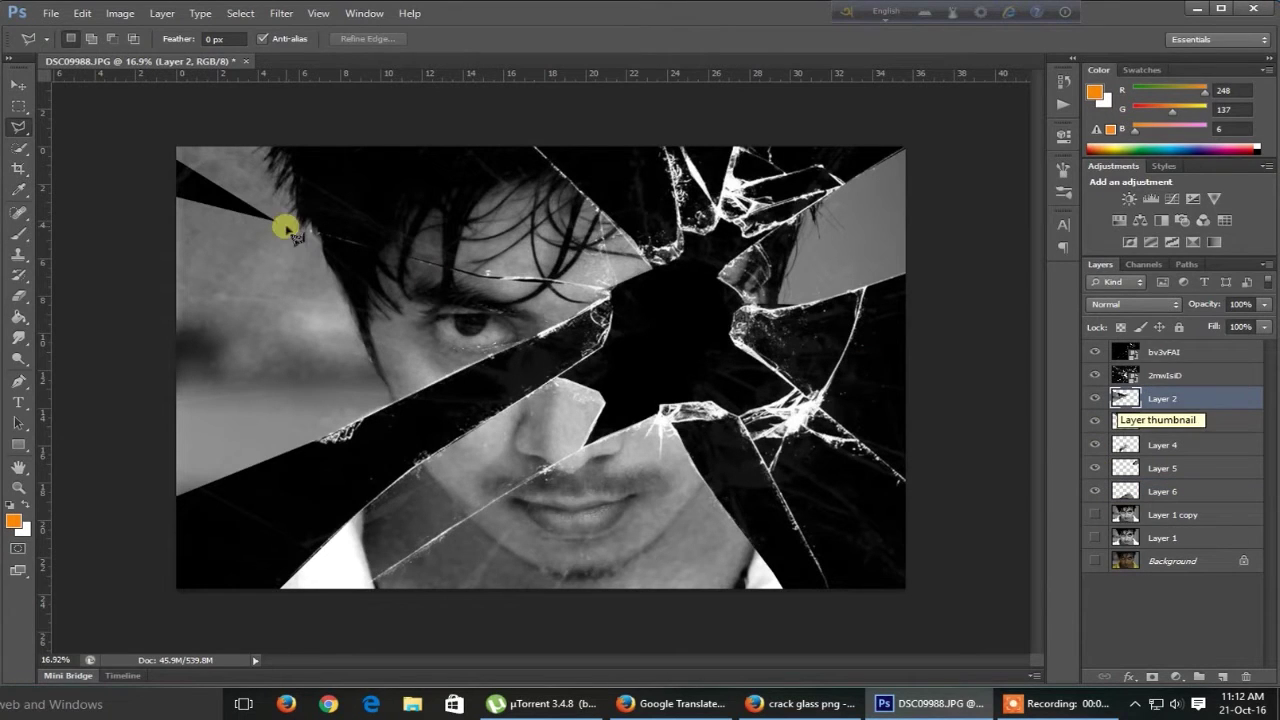
Distort the Layer 2 shard by pulling two of its corners outward.
key(v)
click(366, 320)
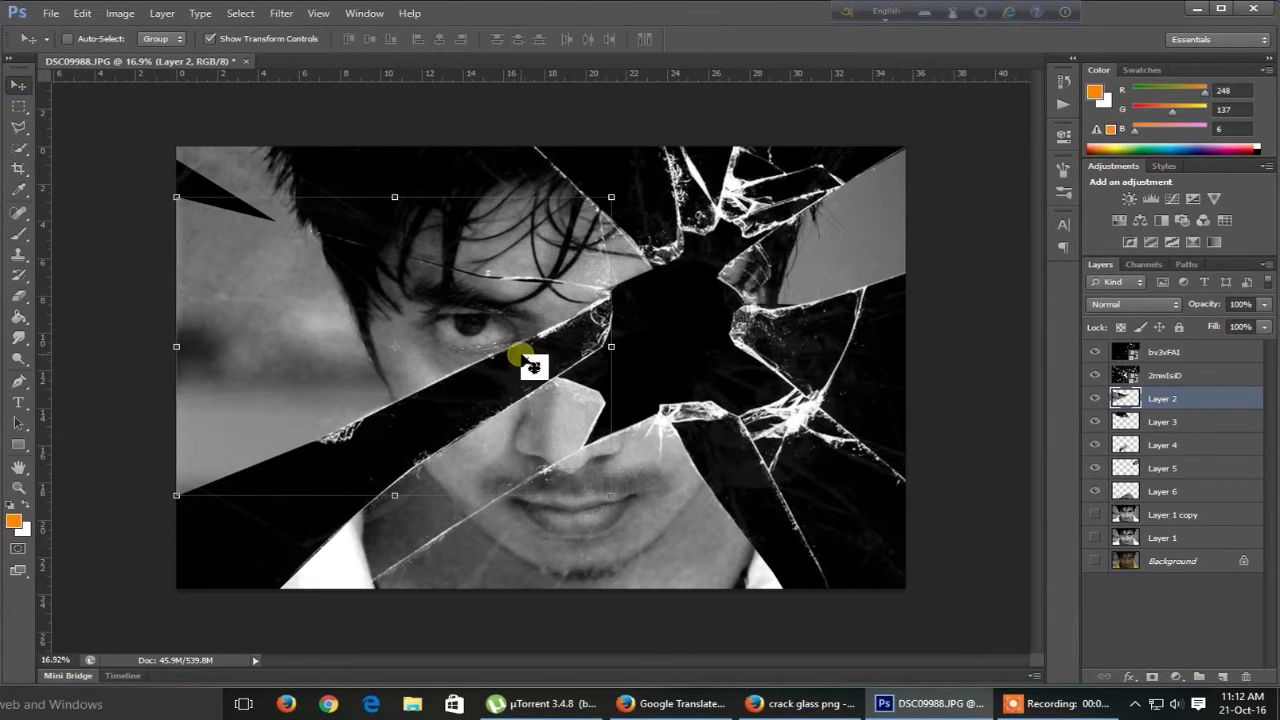
key(ctrl+t)
right_click(307, 301)
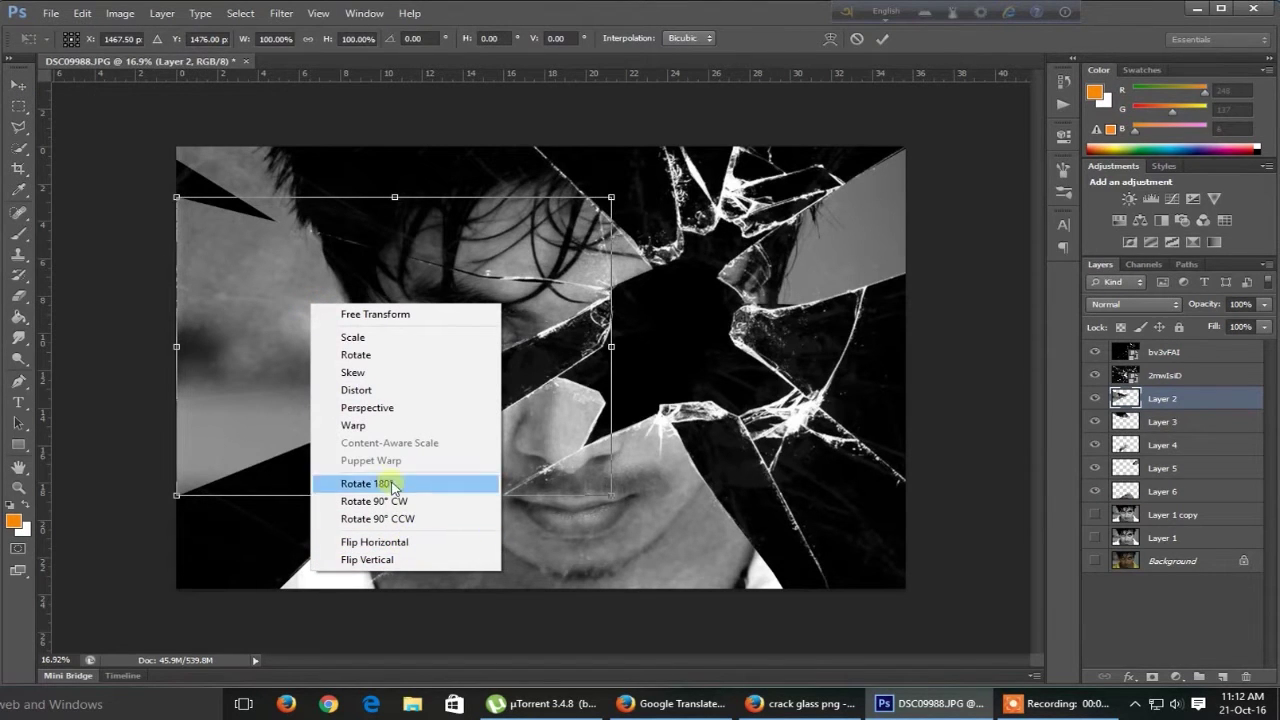
click(392, 390)
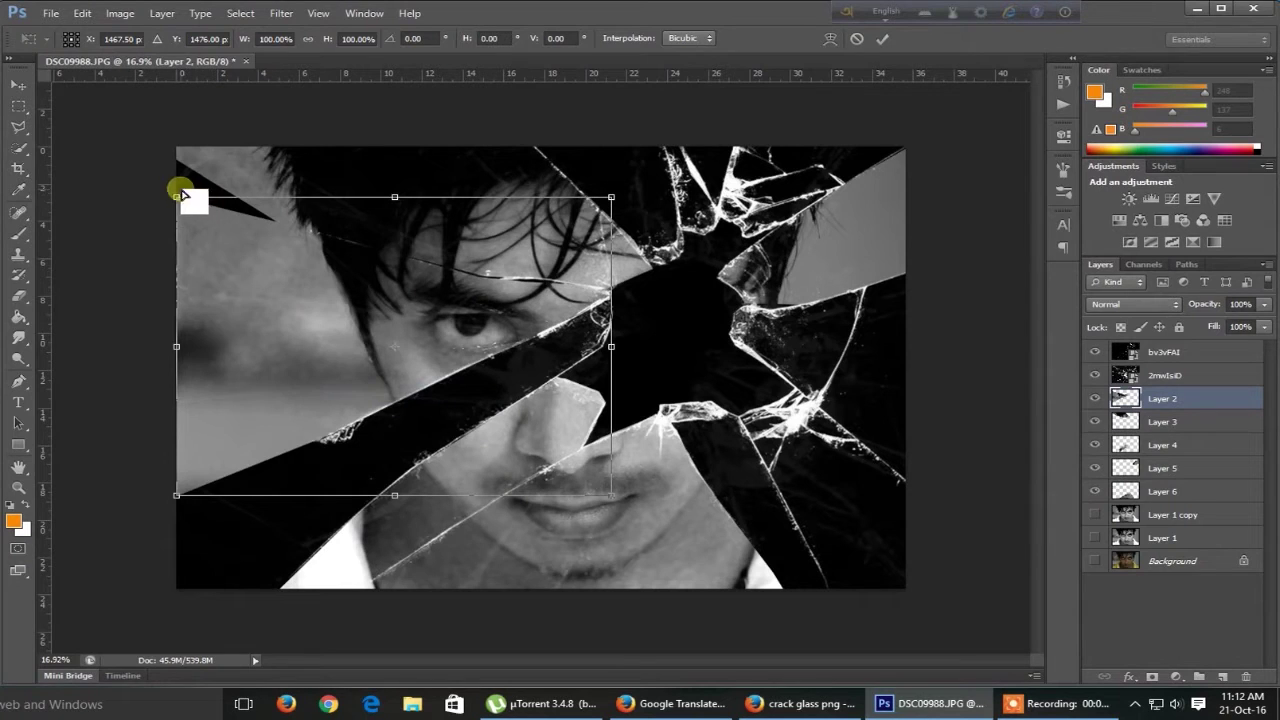
drag(180, 200, 143, 166)
drag(176, 494, 143, 514)
key(Return)
Apply free Distort transforms to the Layer 3 and Layer 4 shards.
key(alt+bracketleft)
key(ctrl+t)
right_click(467, 203)
click(531, 288)
key(Return)
key(alt+bracketleft)
right_click(545, 165)
click(590, 250)
drag(661, 588, 684, 605)
drag(279, 588, 223, 608)
key(Return)
Reshape the Layer 6 piece by dragging its bottom corners.
click(1160, 491)
key(ctrl+t)
mouse_move(788, 588)
mouse_down()
mouse_move(791, 601)
mouse_move(829, 586)
mouse_up()
drag(578, 588, 614, 557)
key(Return)
Merge Layer 6 down into Layer 1 copy with Ctrl+E.
key(l)
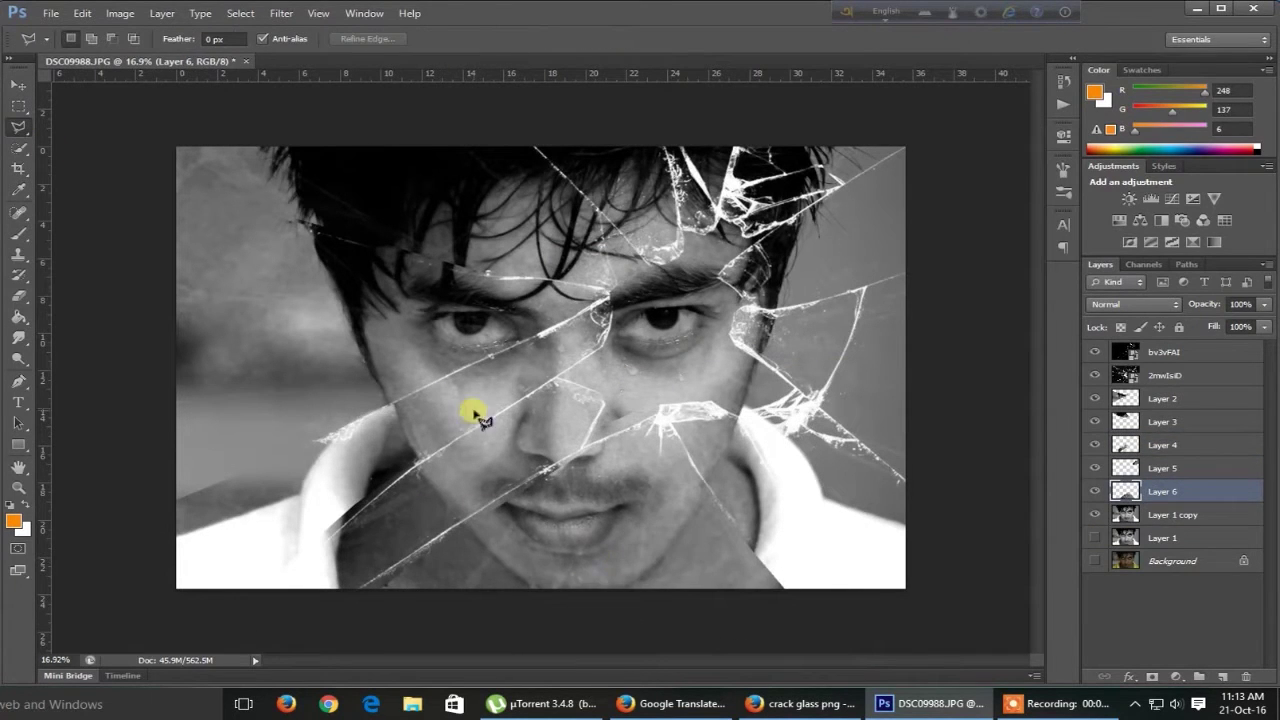
key(alt+bracketright)
key(alt+bracketright)
click(1160, 491)
key(ctrl+e)
drag(1160, 491, 1147, 452)
click(1160, 398)
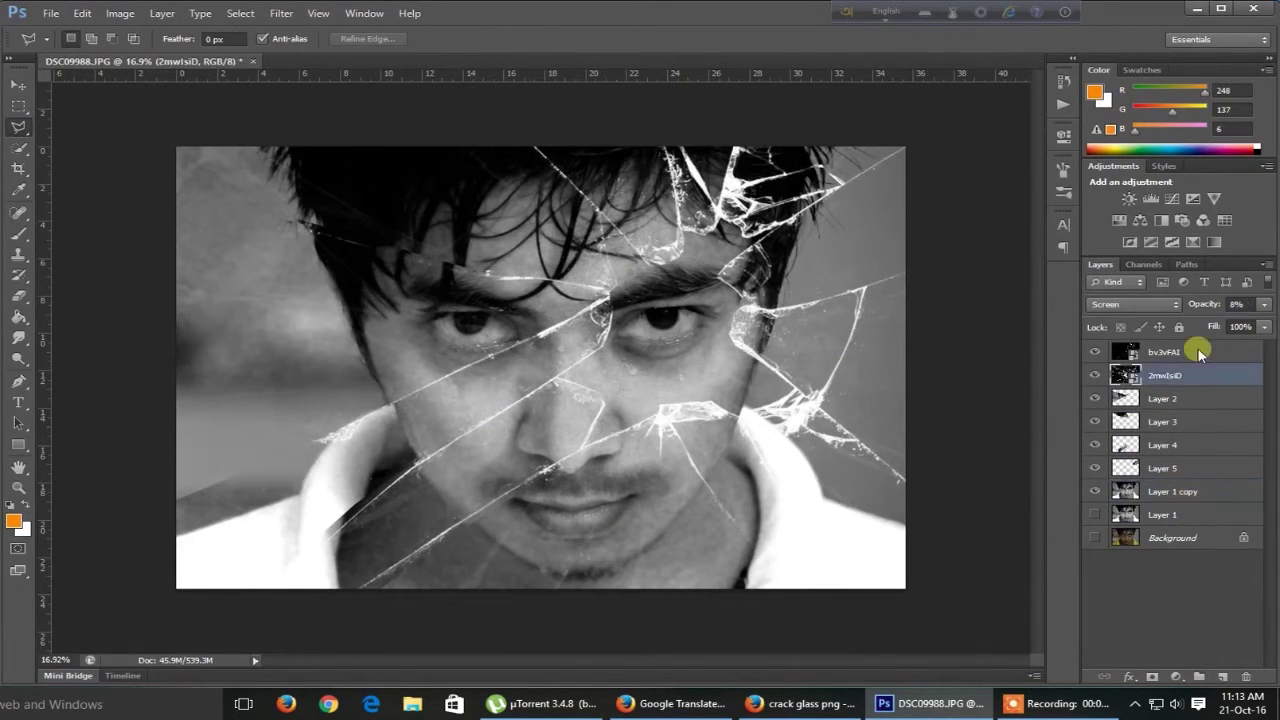
Paint blue over the right half and red over the left half with a soft brush.
scroll(443, 265, up, 1)
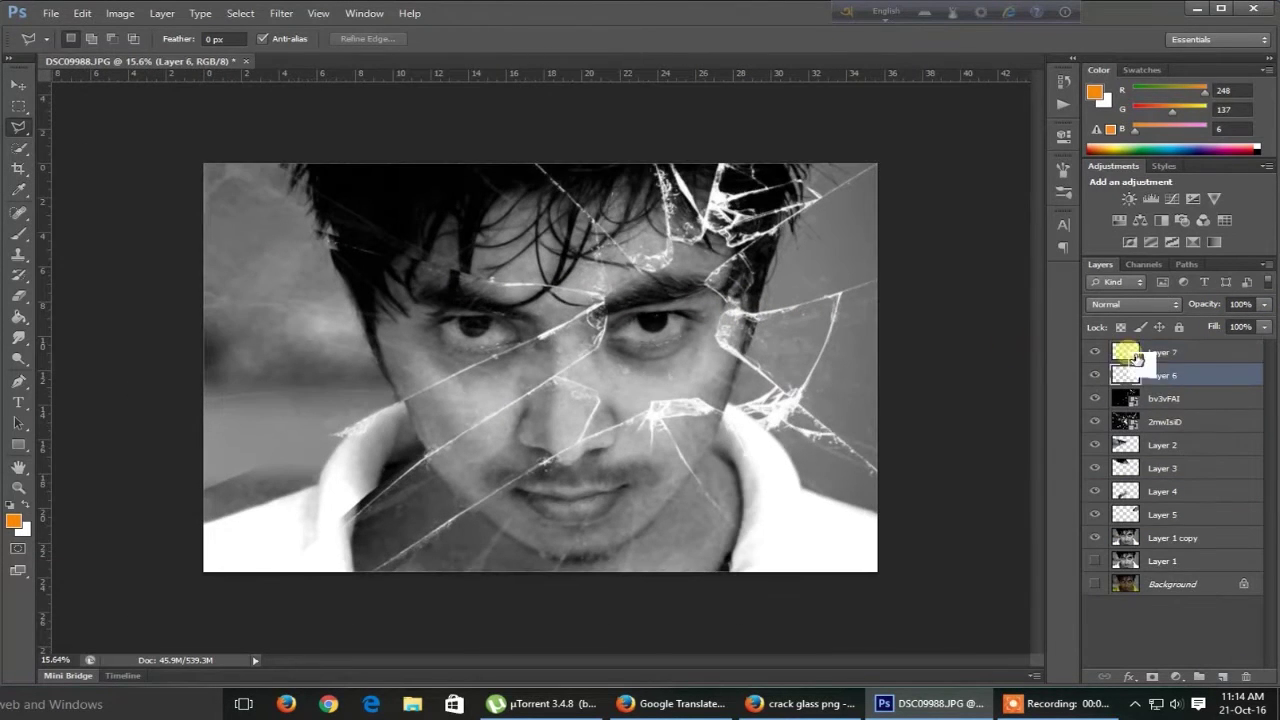
click(925, 381)
key(b)
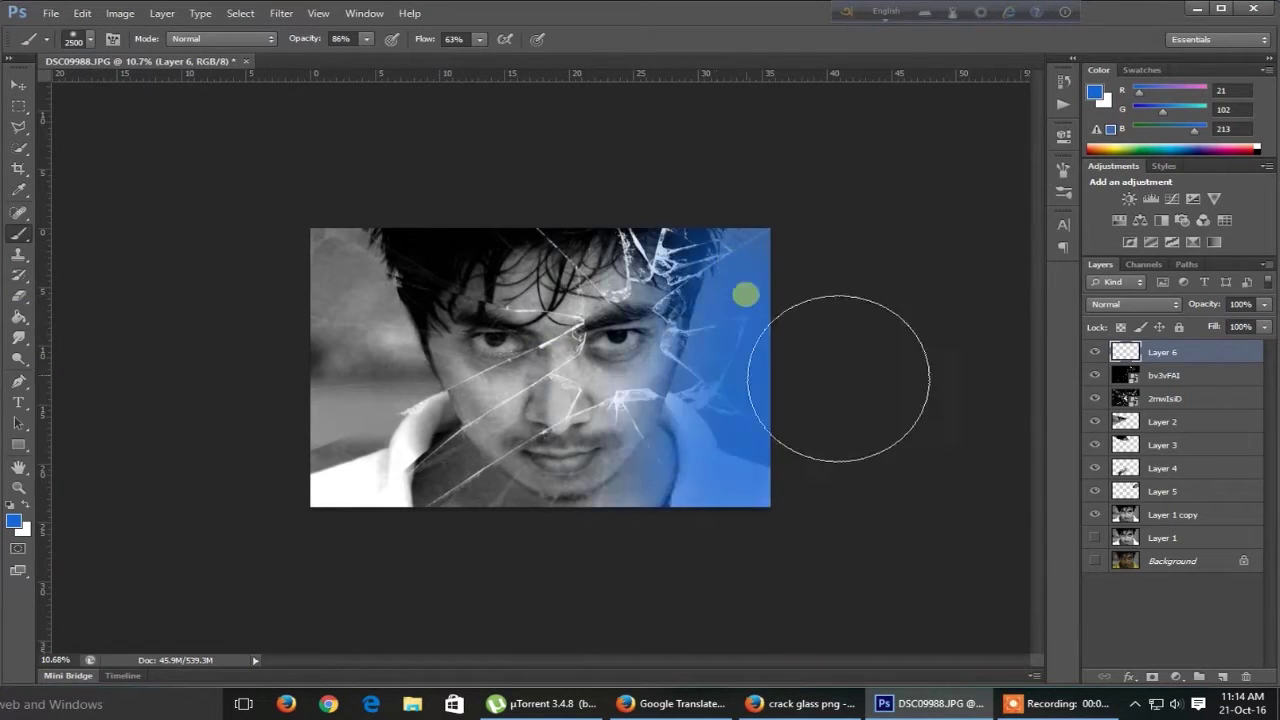
drag(837, 377, 200, 608)
drag(455, 340, 360, 430)
Try Color Dodge, Lighten and Overlay blends before settling the colour layer on Multiply.
click(1138, 304)
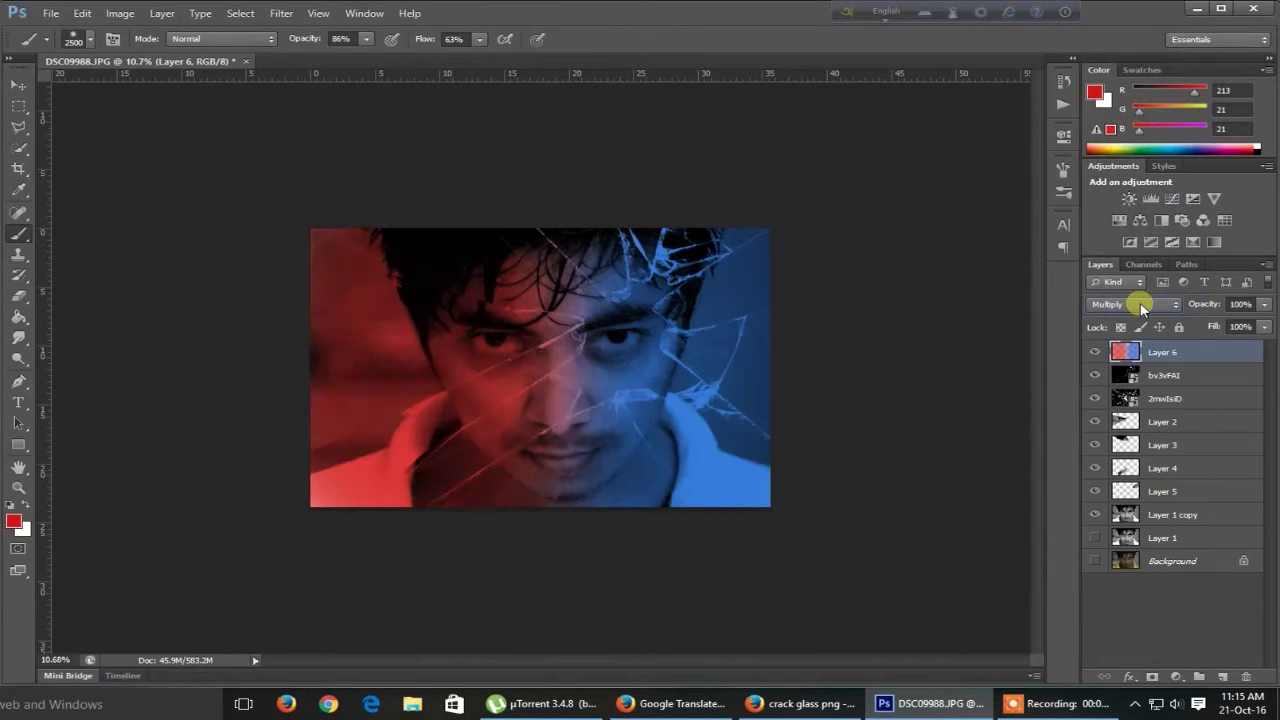
click(1141, 306)
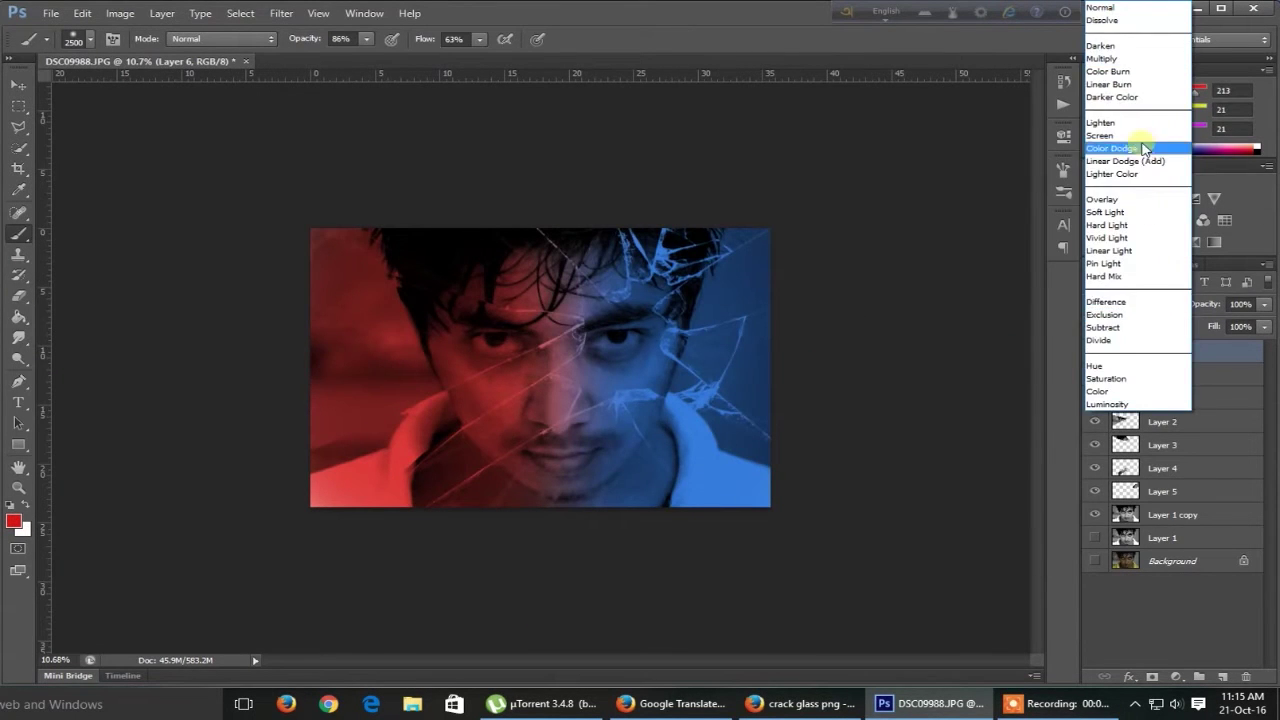
click(1143, 148)
click(1122, 304)
click(1105, 122)
click(1122, 303)
click(1127, 201)
click(1144, 298)
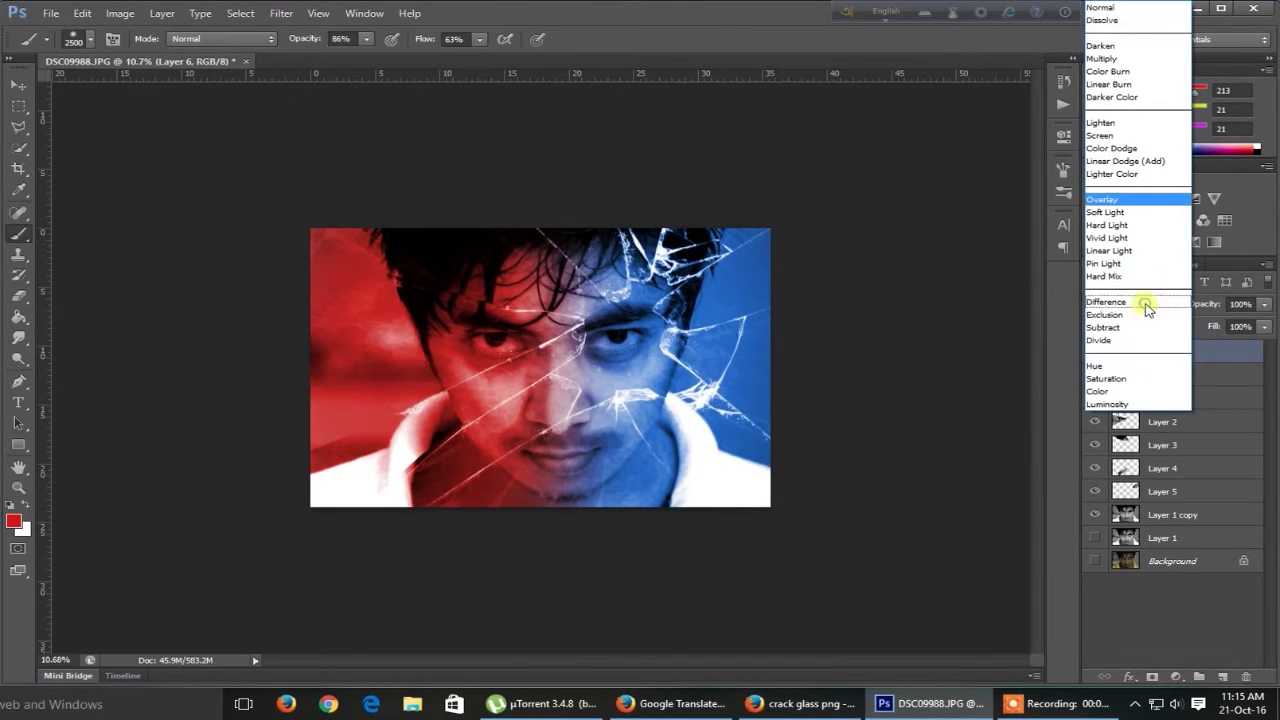
click(1105, 59)
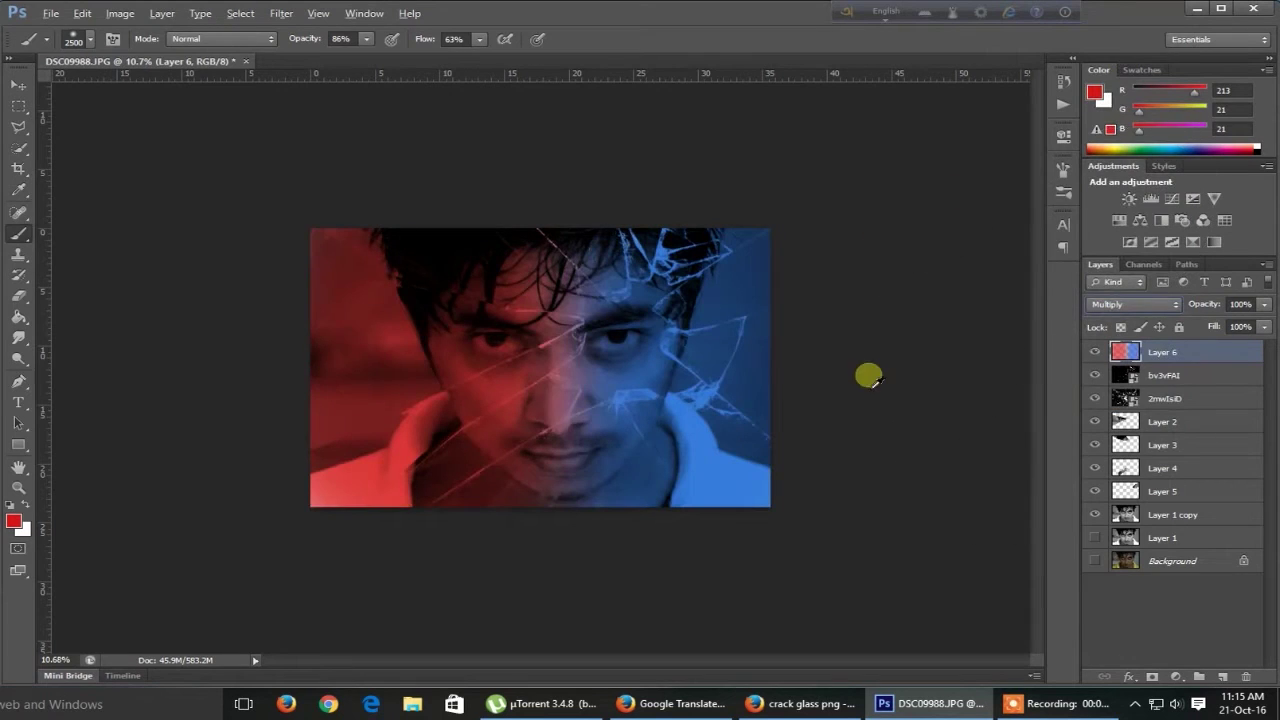
Fit the image to the window and slightly lower the colour layer's opacity.
click(18, 127)
key(ctrl+0)
mouse_move(1205, 304)
mouse_down()
mouse_move(1186, 306)
mouse_move(1224, 315)
mouse_up()
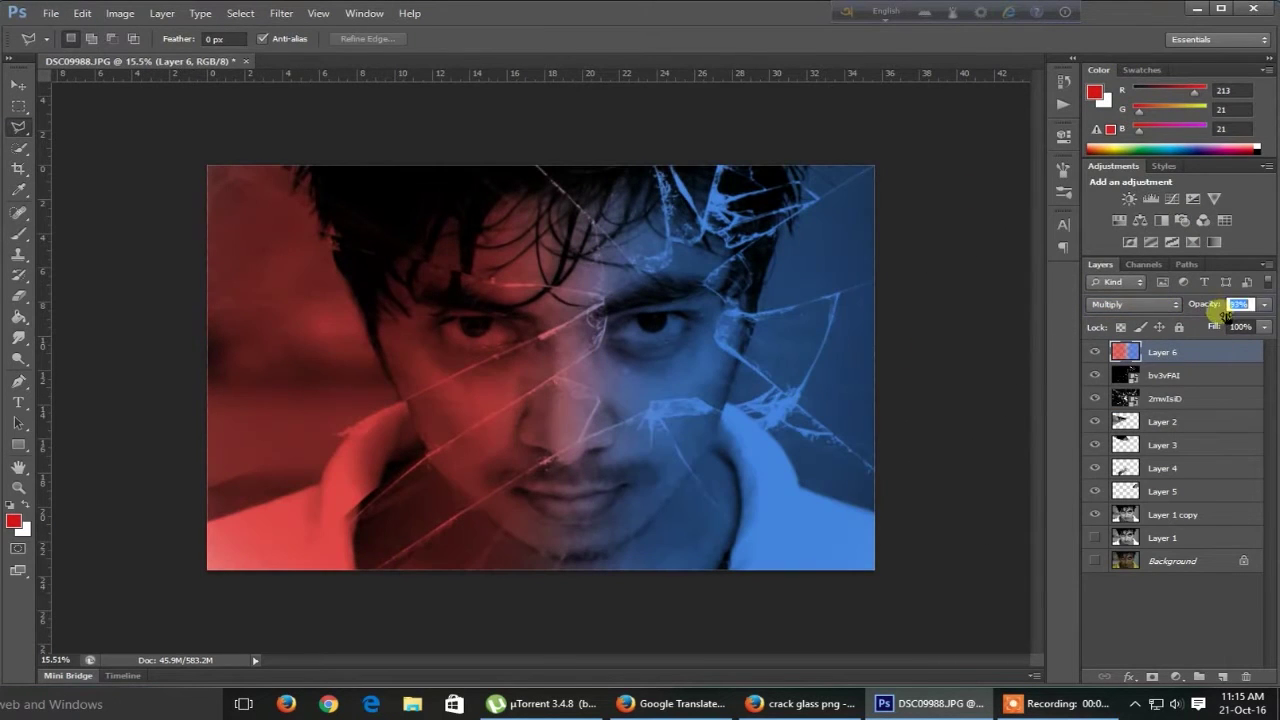
Move Layer 7 below Layer 6 and darken the image edges with soft black paint.
click(1224, 675)
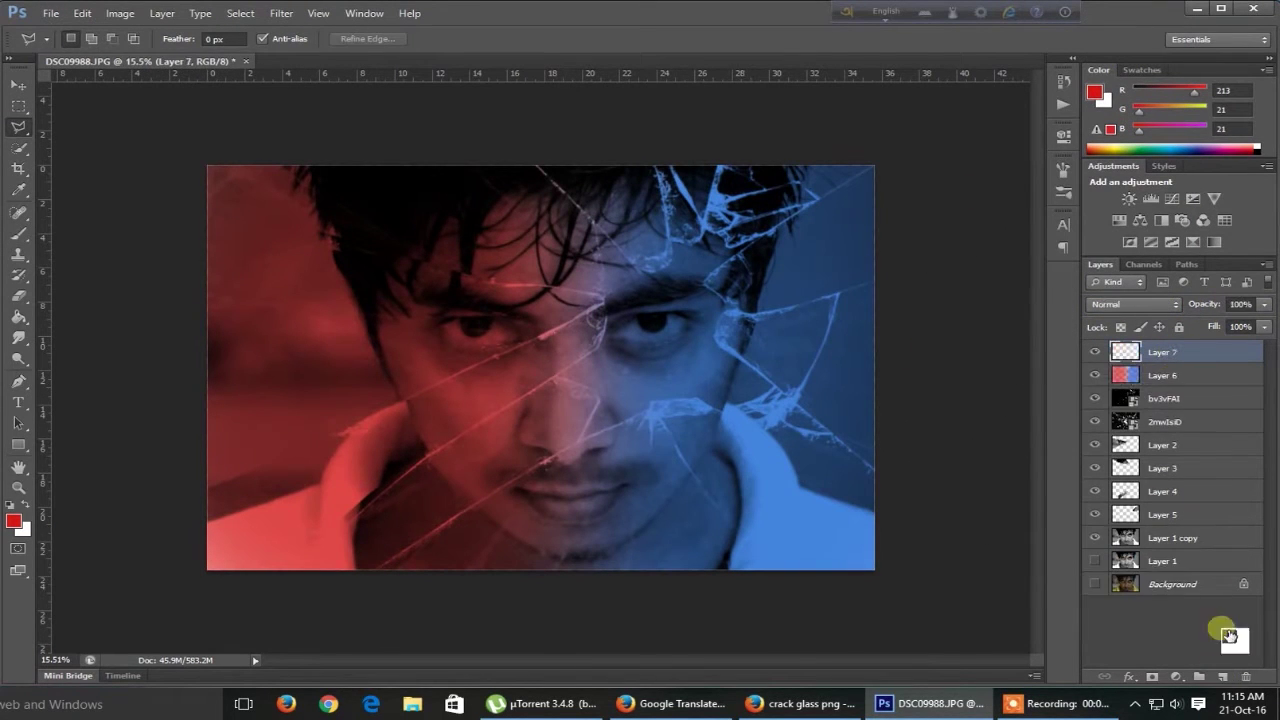
drag(1186, 399, 1152, 383)
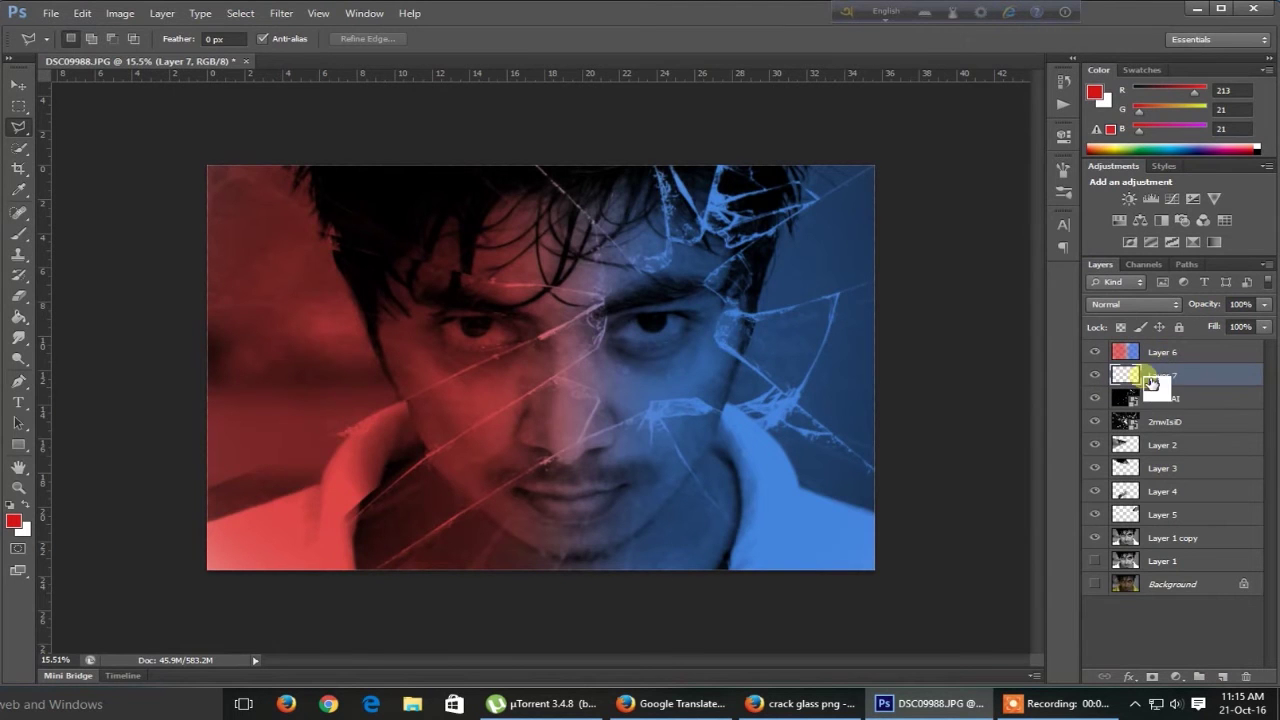
click(17, 235)
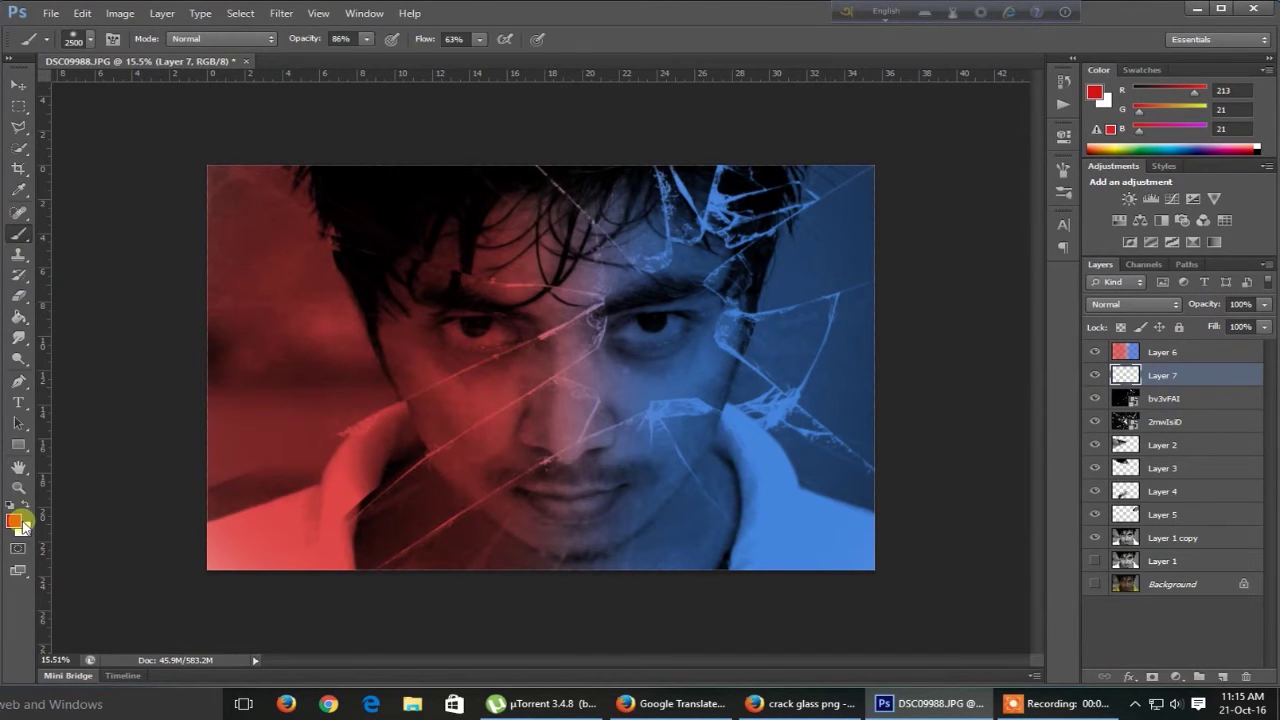
click(14, 520)
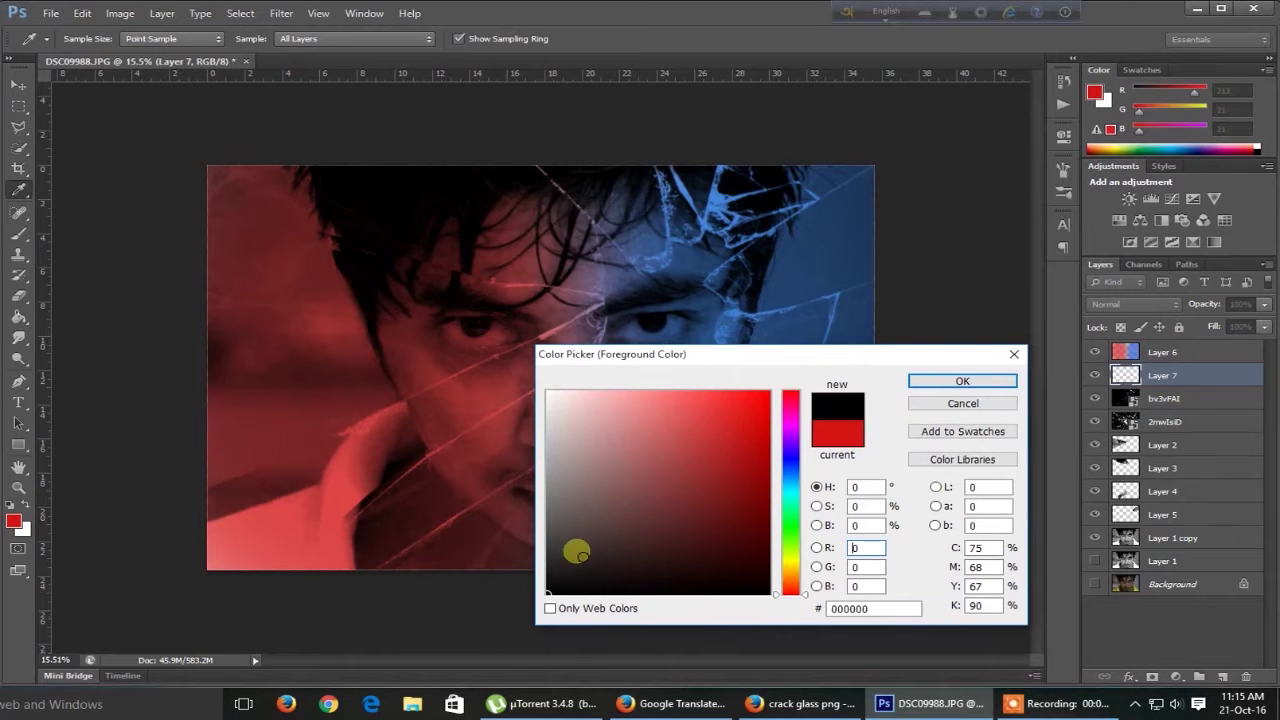
click(962, 381)
alt+scroll(686, 294, down, 2)
mouse_move(749, 191)
mouse_down()
mouse_move(260, 480)
mouse_move(389, 181)
mouse_up()
scroll(540, 368, up, 2)
Paint soft white glow spots across the portrait on new Layer 8.
click(1224, 677)
scroll(560, 334, up, 2)
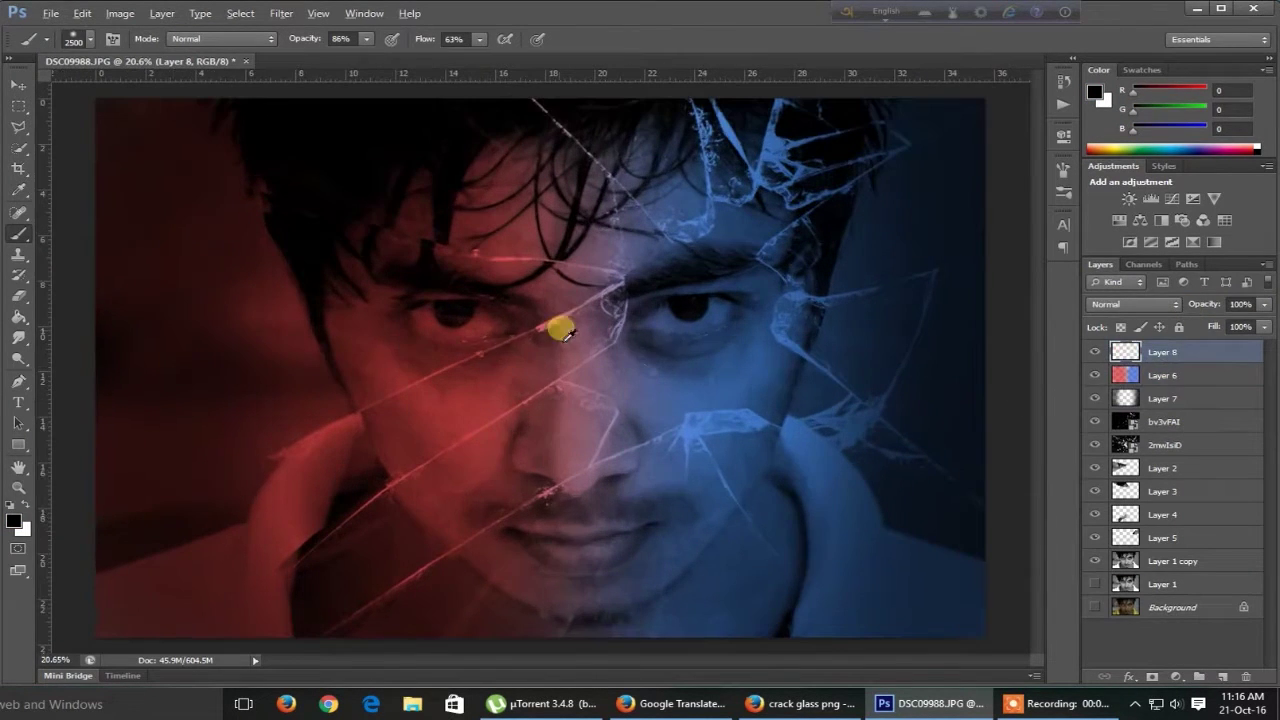
key(x)
mouse_move(613, 442)
mouse_down()
mouse_move(534, 563)
mouse_move(414, 374)
mouse_move(409, 337)
mouse_up()
Set the Layer 8 glow to Screen blending at 40% opacity.
key(v)
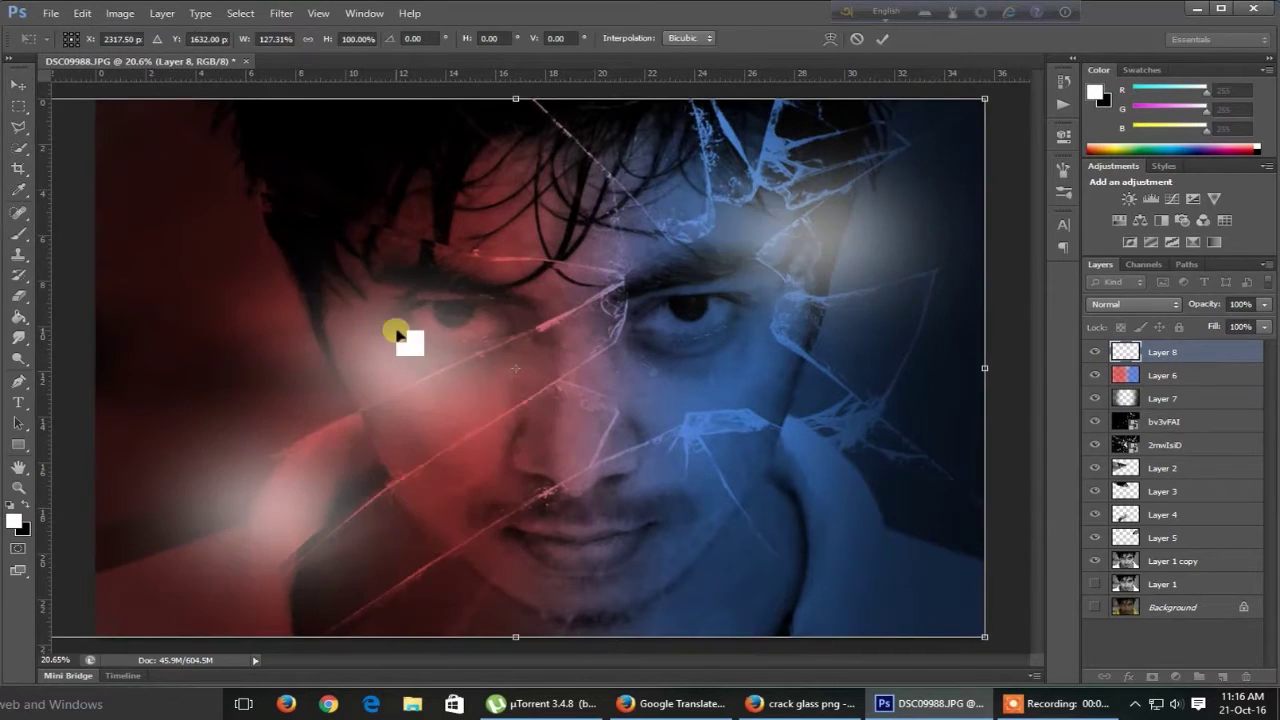
click(1127, 304)
click(1101, 58)
key(ctrl+z)
click(1135, 304)
click(1131, 200)
click(1135, 304)
click(1099, 135)
Duplicate the glow layer and select it together with its copy.
key(4)
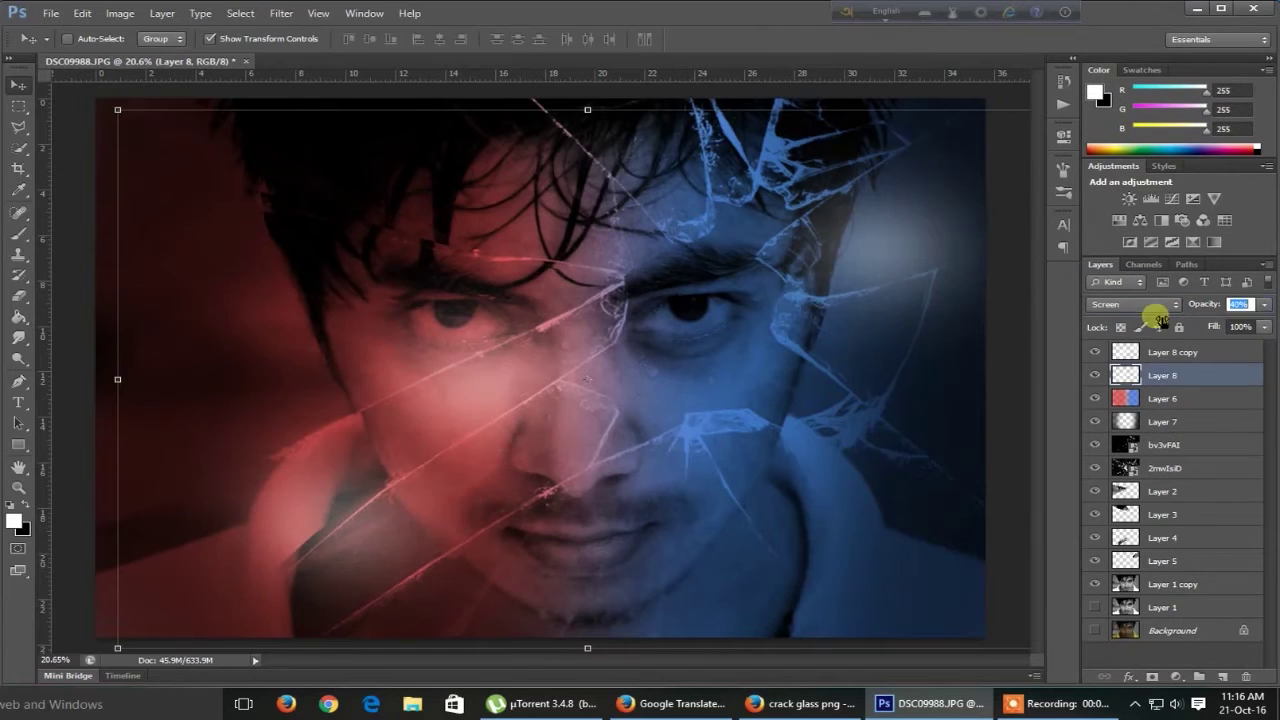
key(ctrl+j)
key(l)
scroll(605, 428, down, 2)
shift+click(1160, 352)
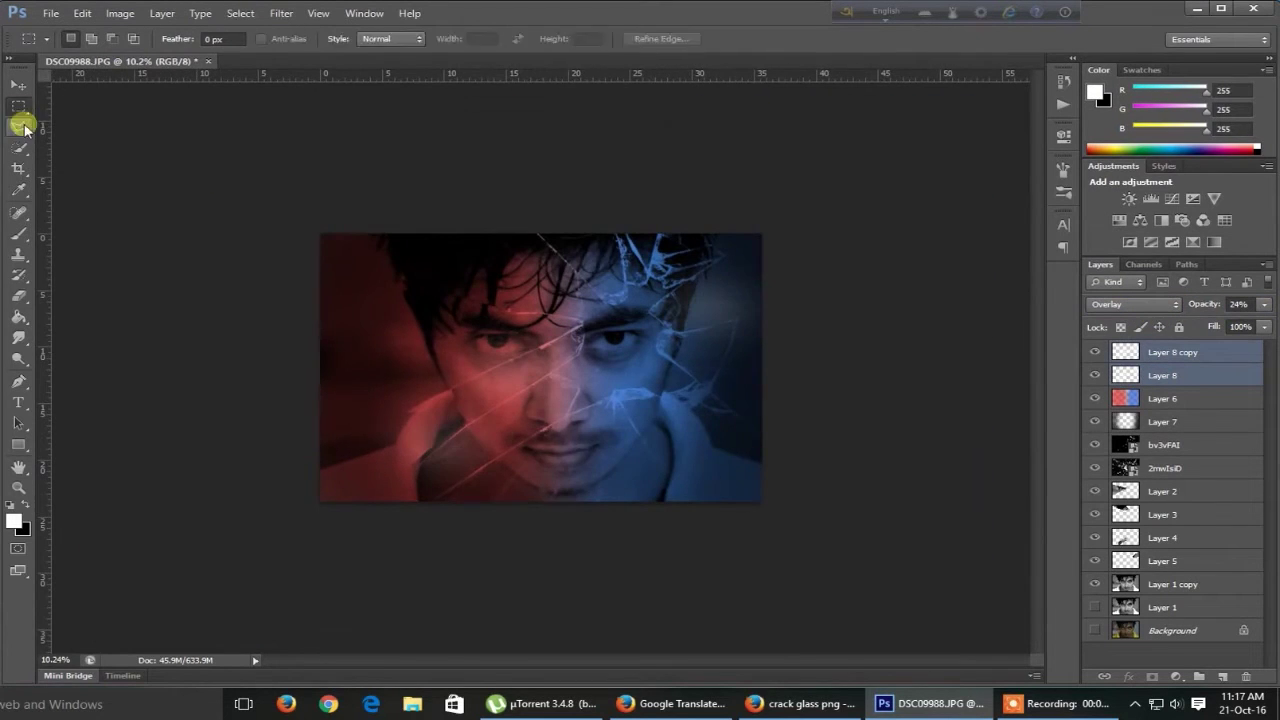
Reshape the Layer 2 shard with a Perspective transform, pulling its corners outward.
scroll(870, 388, up, 1)
scroll(786, 391, up, 1)
scroll(831, 391, up, 2)
scroll(749, 414, down, 3)
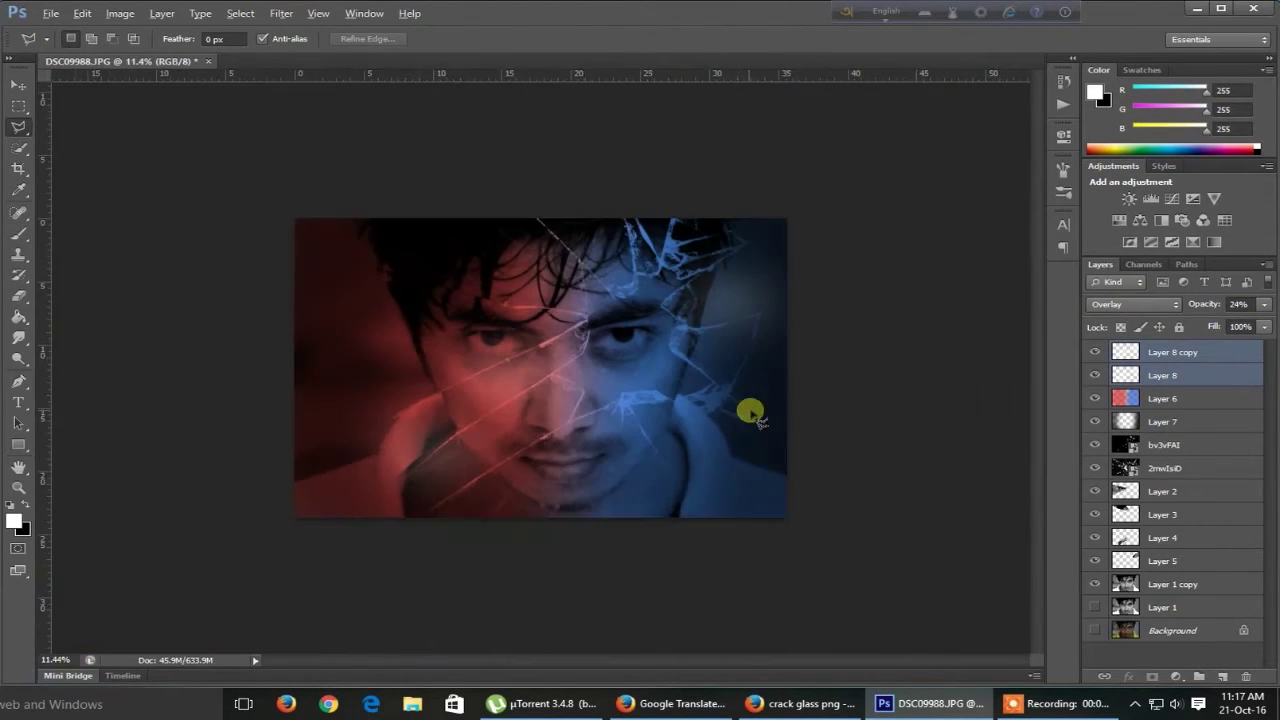
scroll(749, 414, up, 1)
key(v)
ctrl+click(140, 190)
right_click(244, 276)
click(337, 380)
drag(140, 192, 86, 150)
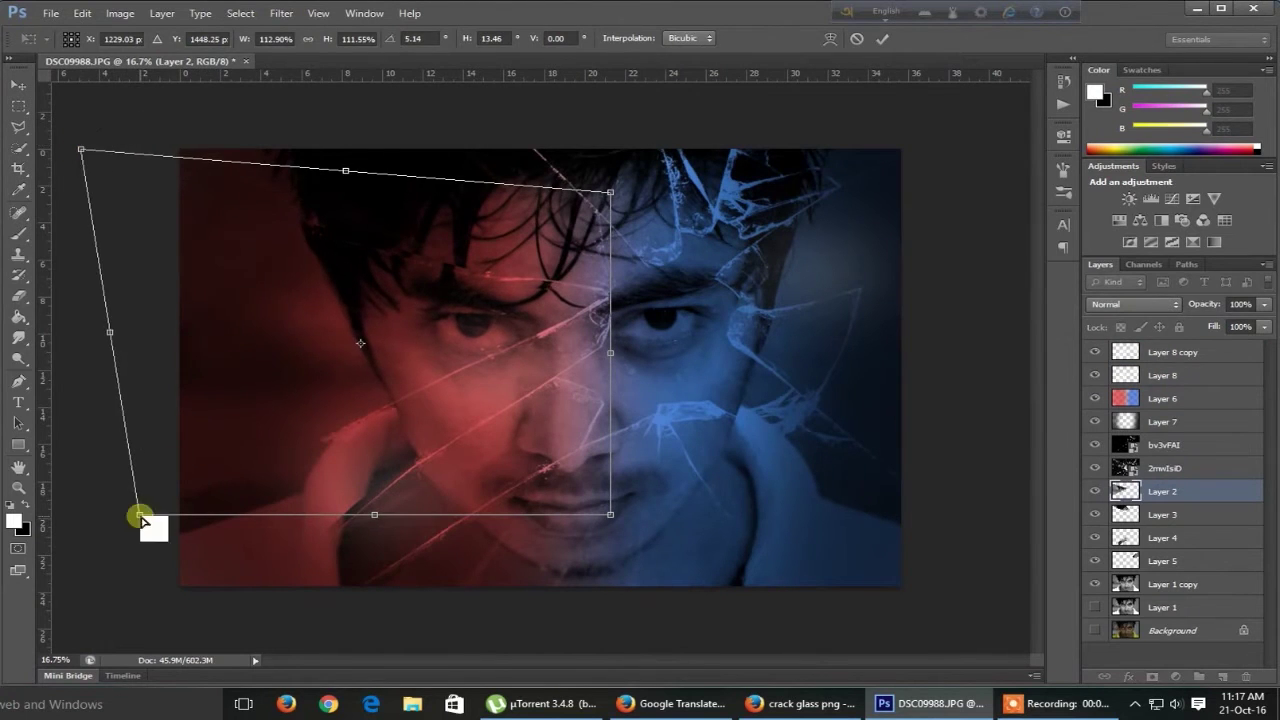
drag(134, 517, 56, 547)
key(Return)
Distort the Layer 4 shard by dragging its left corners outward.
ctrl+click(500, 460)
right_click(505, 450)
click(586, 409)
drag(223, 614, 150, 657)
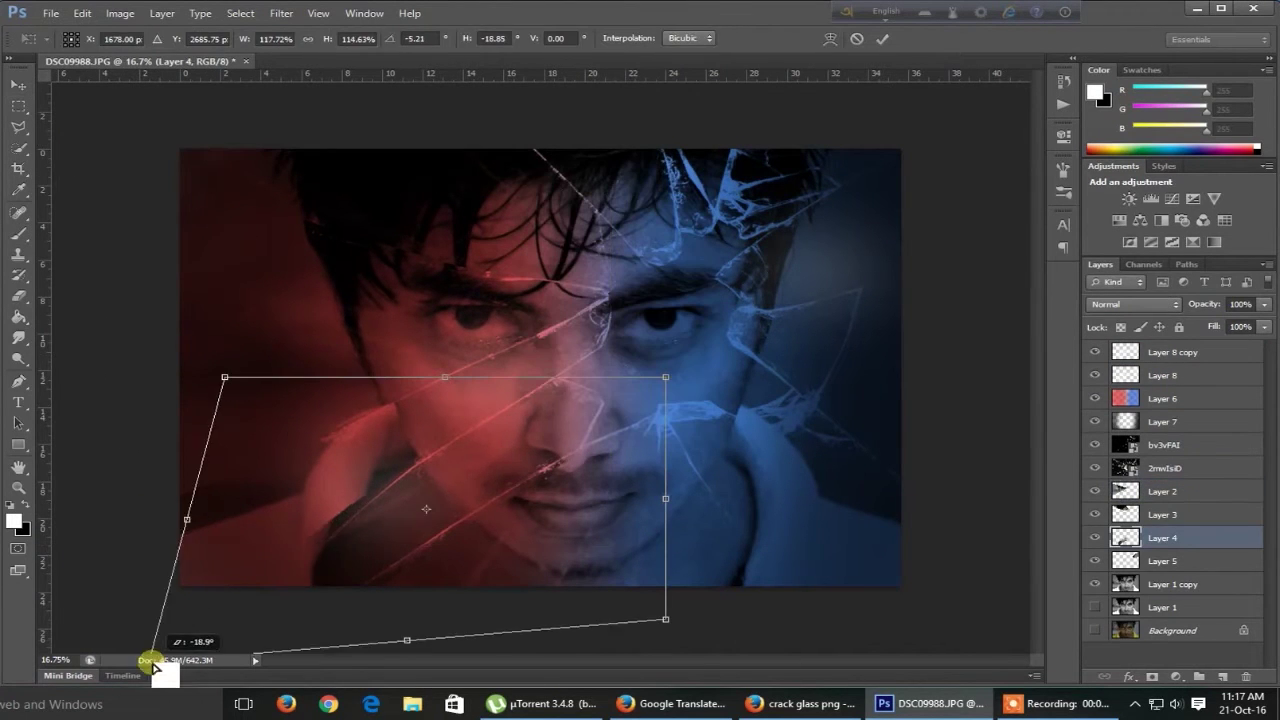
mouse_move(223, 371)
mouse_down()
mouse_move(130, 400)
mouse_move(69, 357)
mouse_up()
key(Return)
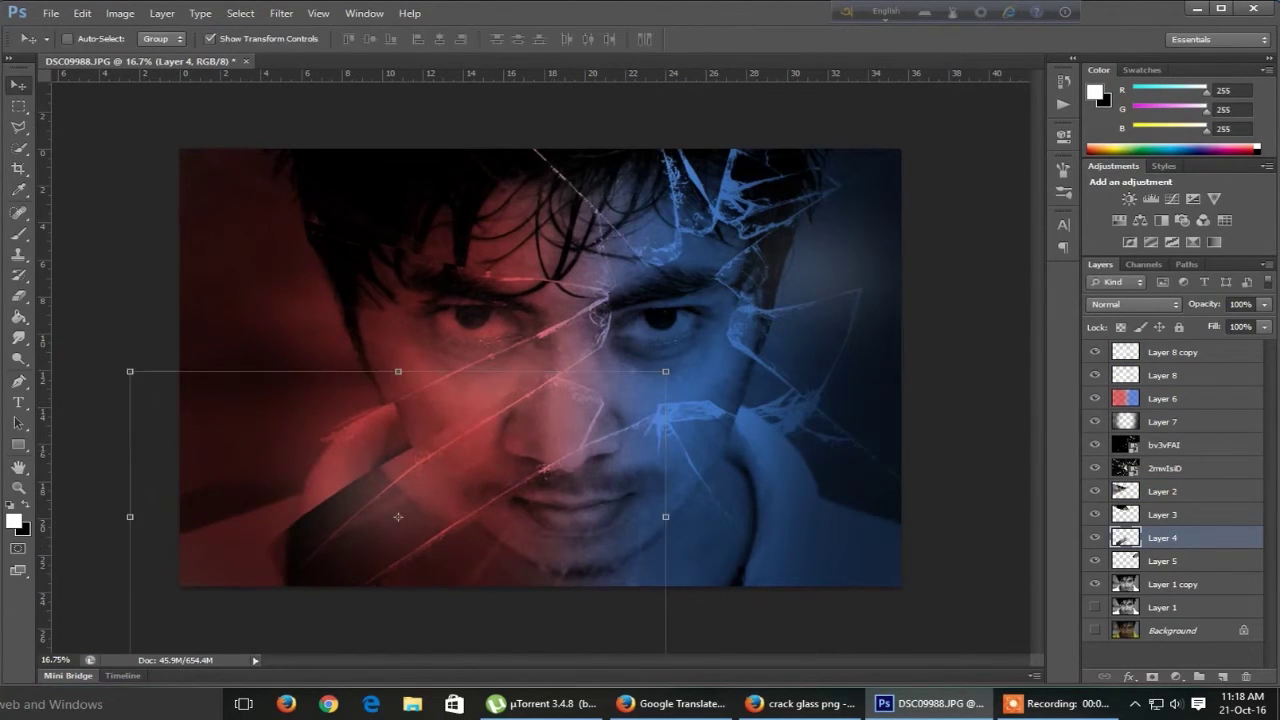
scroll(371, 389, down, 1)
ctrl+click(371, 389)
scroll(688, 480, up, 1)
key(l)
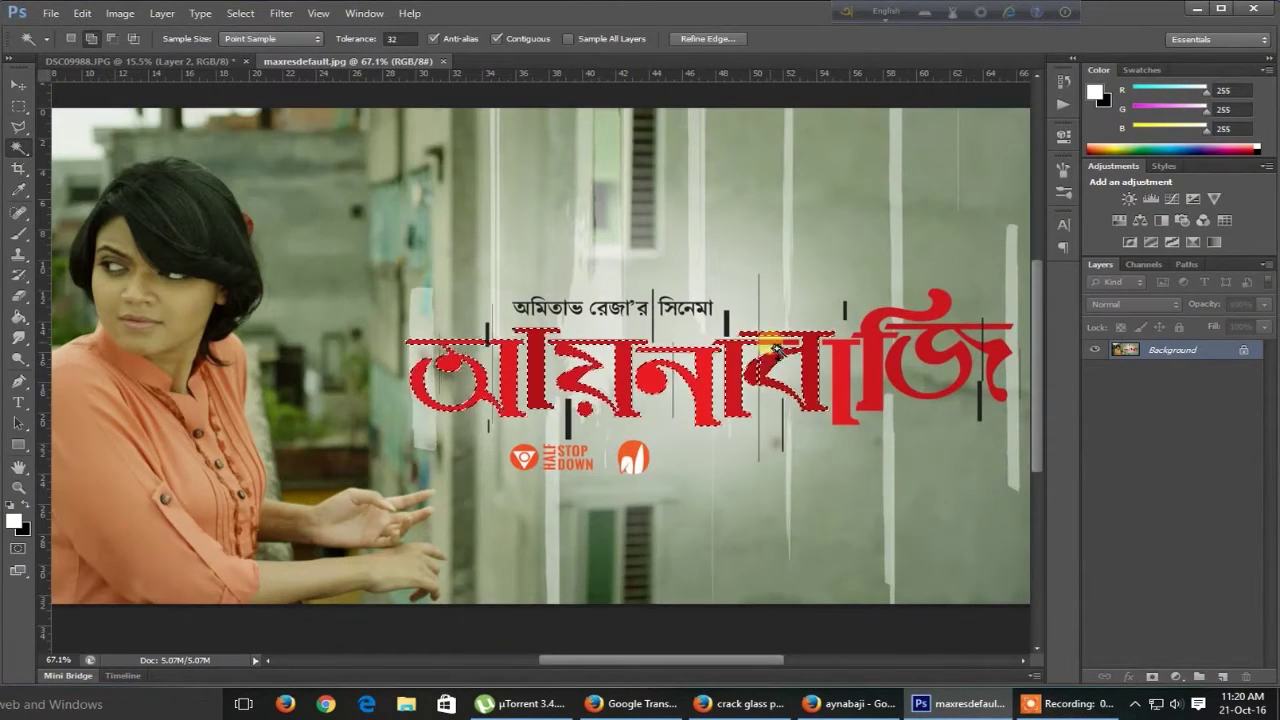
Complete the red title selection, including জি, and smooth it with Refine Edge.
shift+click(960, 314)
key(ctrl+alt+r)
drag(908, 120, 217, 146)
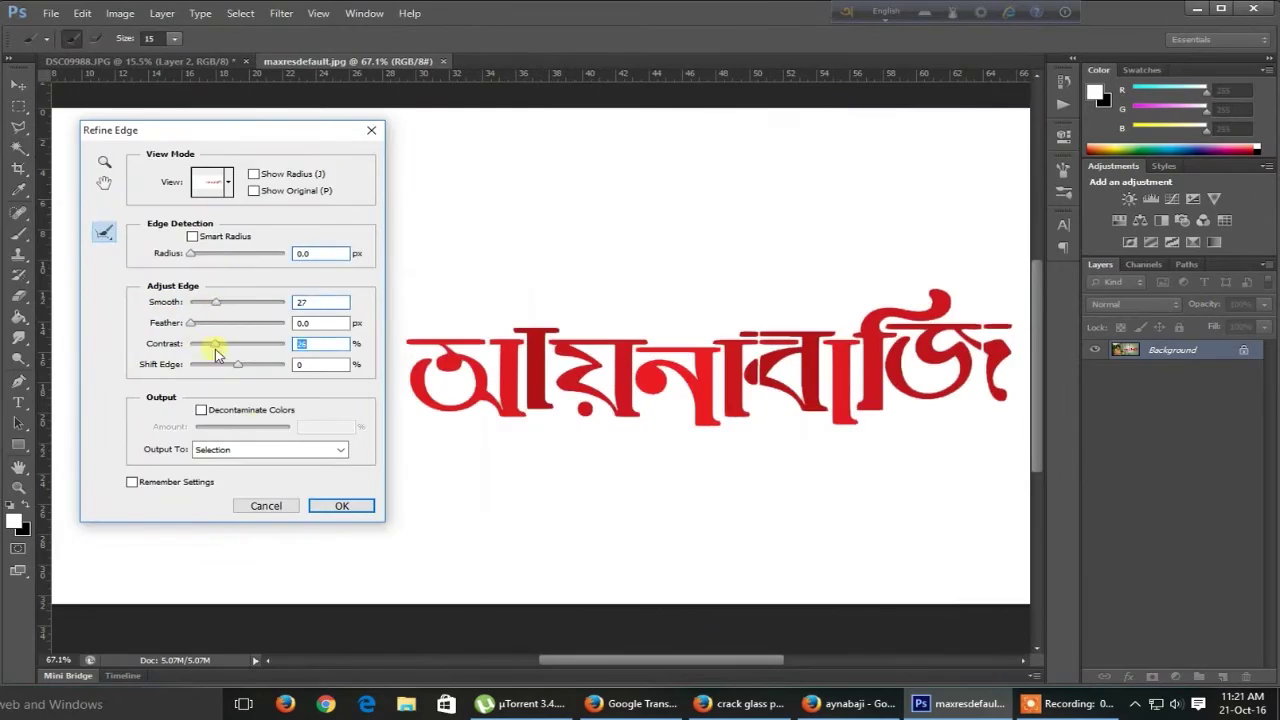
key(Return)
click(743, 386)
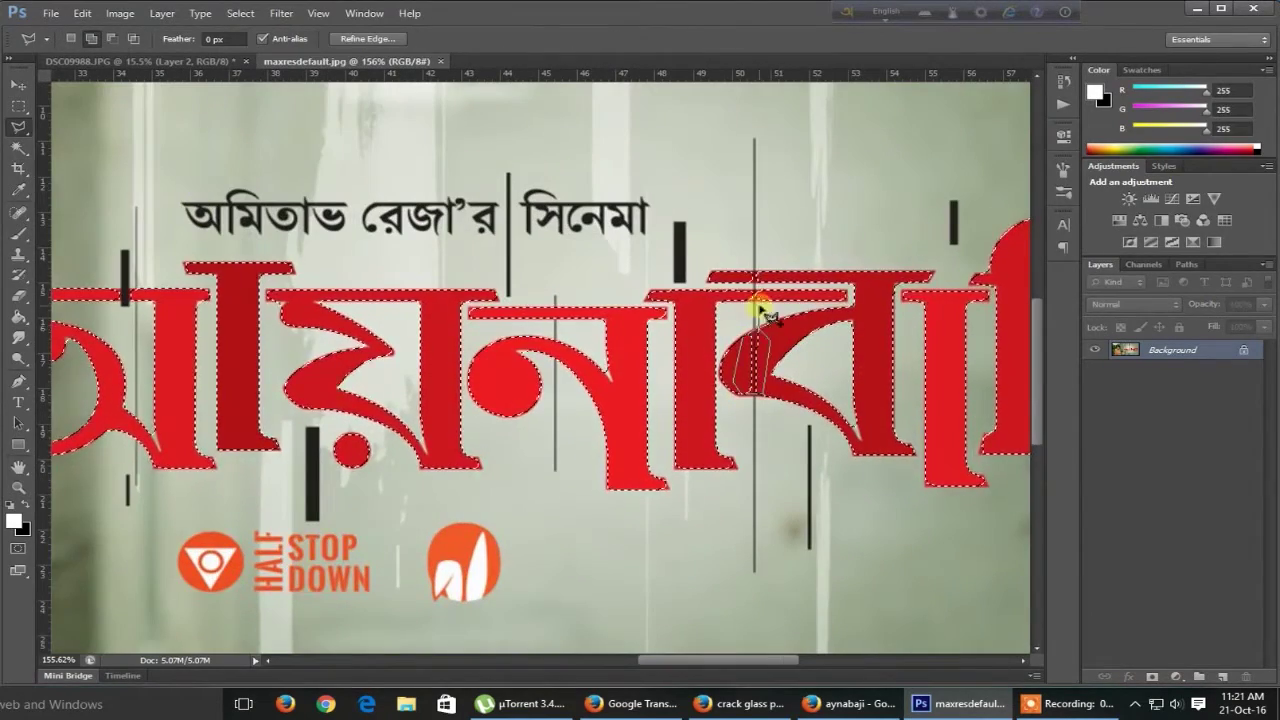
Drag the selected red title onto the DSC09988 portrait poster.
scroll(762, 300, up, 3)
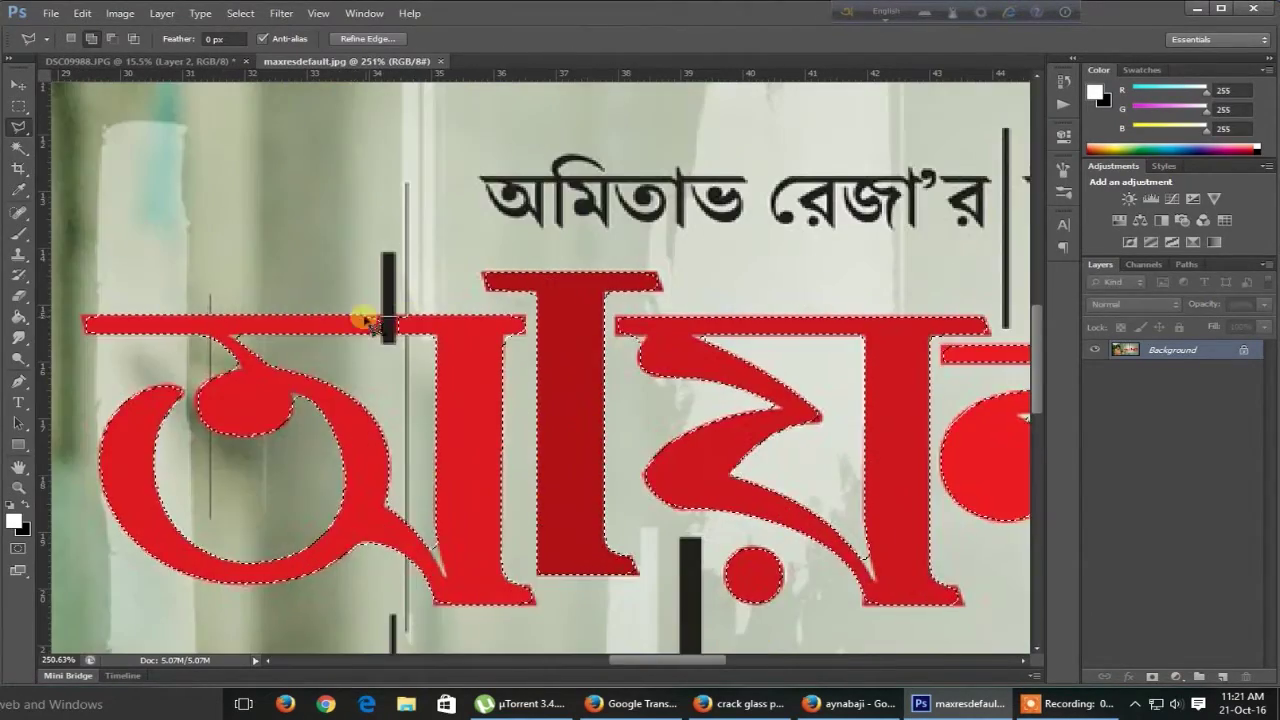
scroll(451, 429, down, 5)
key(v)
mouse_move(283, 335)
mouse_down()
mouse_move(547, 352)
mouse_move(568, 431)
mouse_up()
Move Layer 9 to the top and enlarge the title across the lower poster.
scroll(740, 478, up, 2)
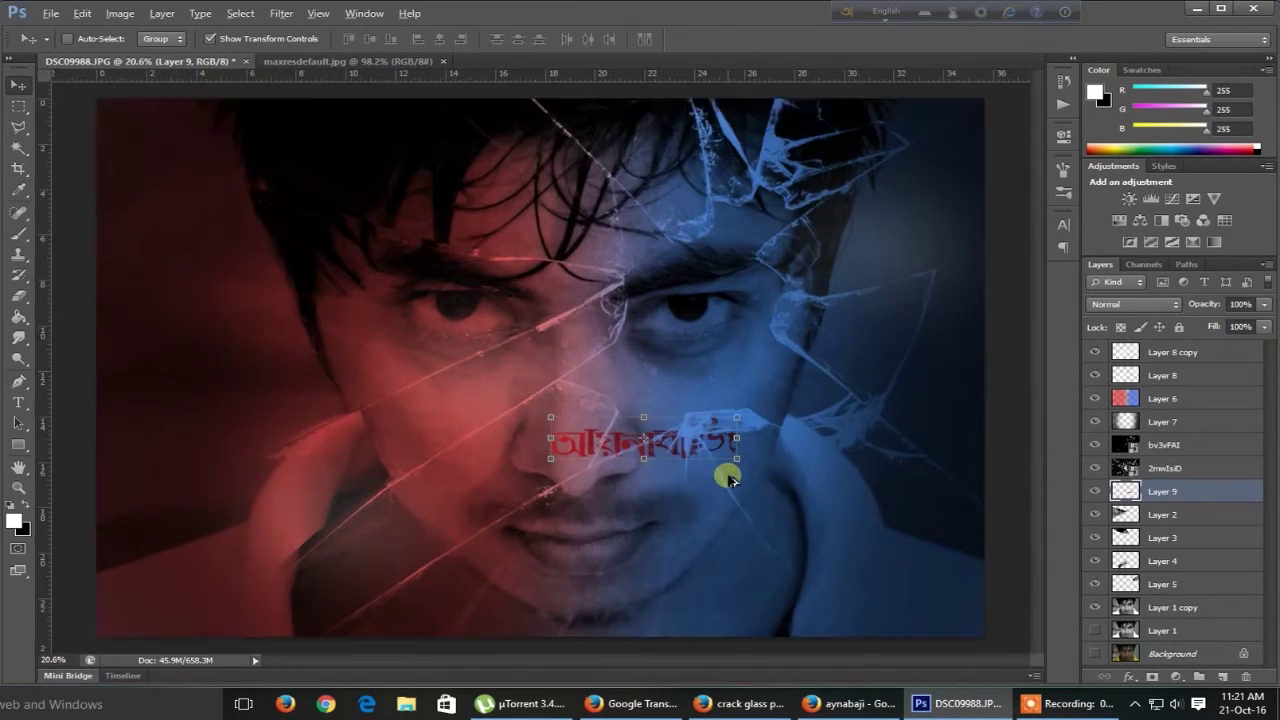
scroll(740, 485, up, 1)
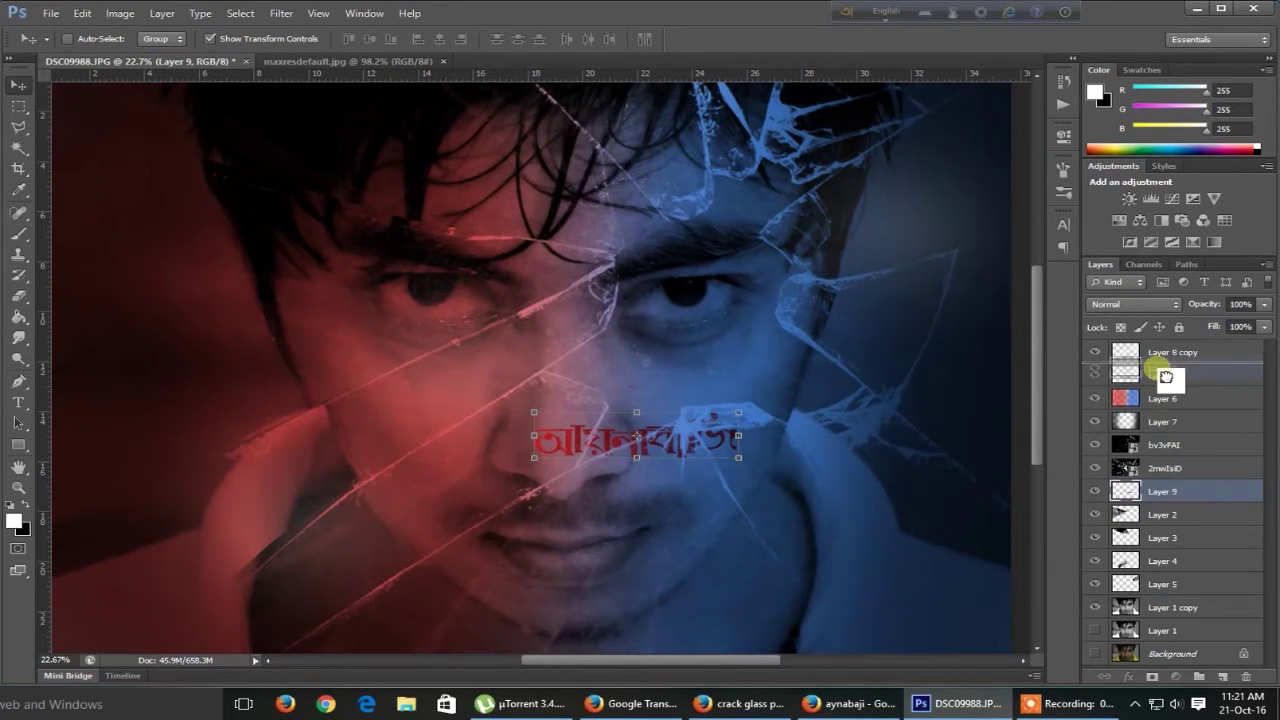
drag(1169, 358, 1165, 352)
scroll(808, 423, down, 3)
drag(655, 474, 388, 416)
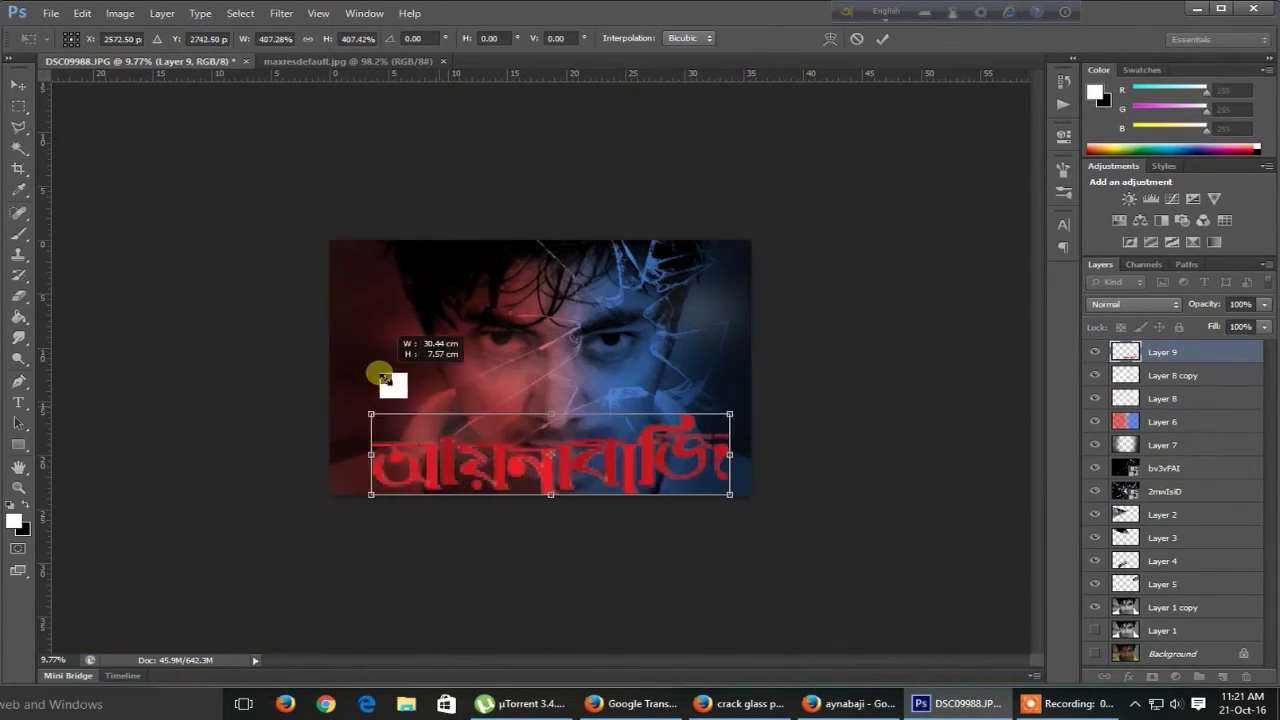
drag(742, 494, 677, 486)
scroll(423, 457, up, 2)
drag(423, 457, 471, 449)
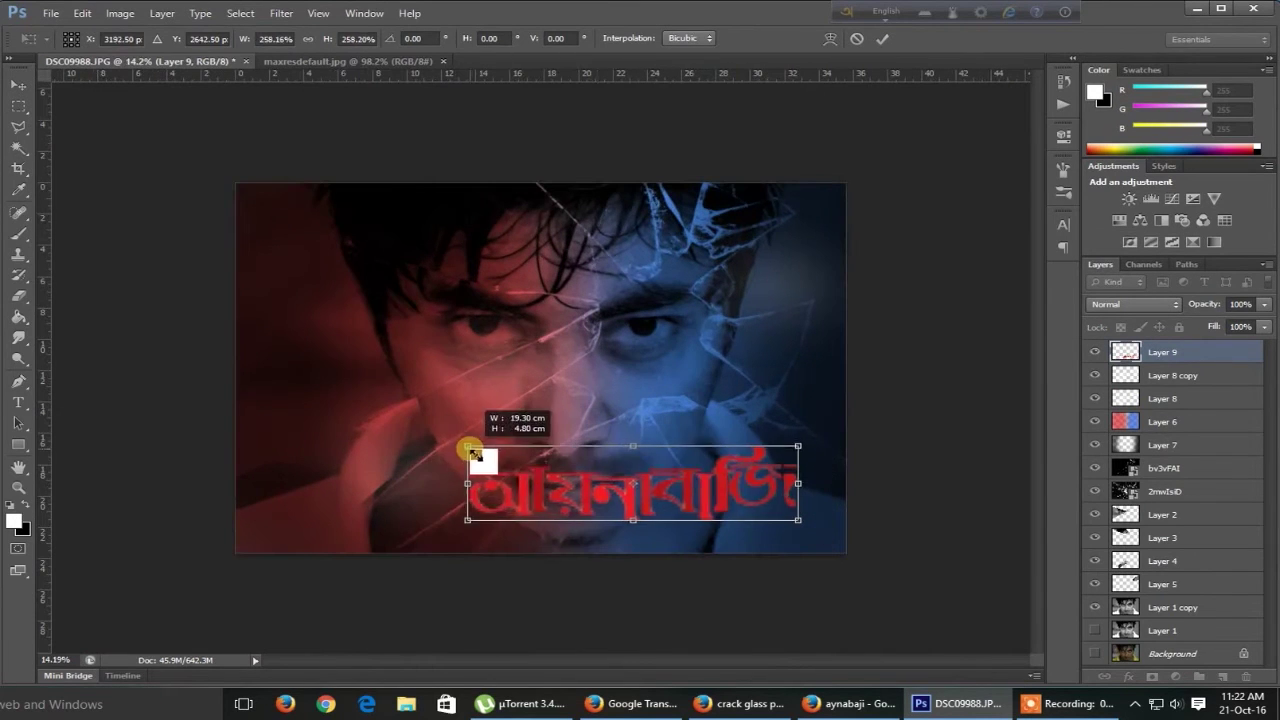
key(Return)
Give the title a radial white-to-light-grey Gradient Overlay.
double_click(1189, 350)
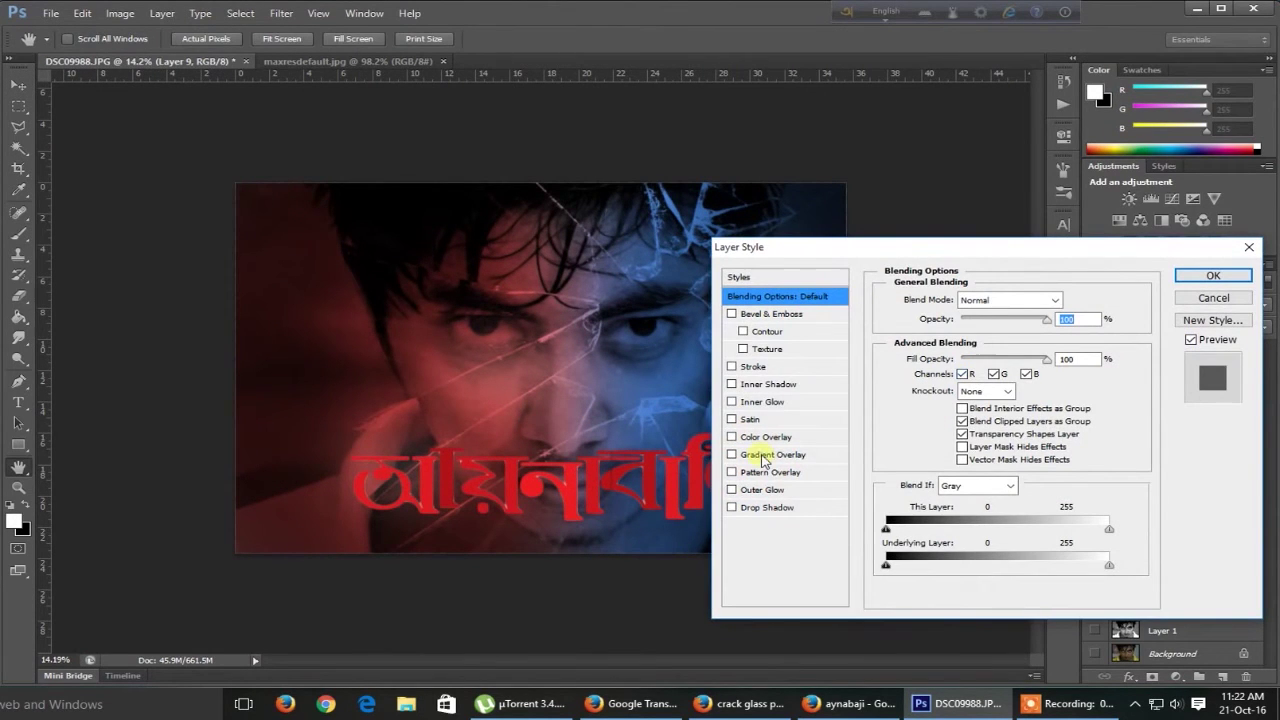
click(772, 455)
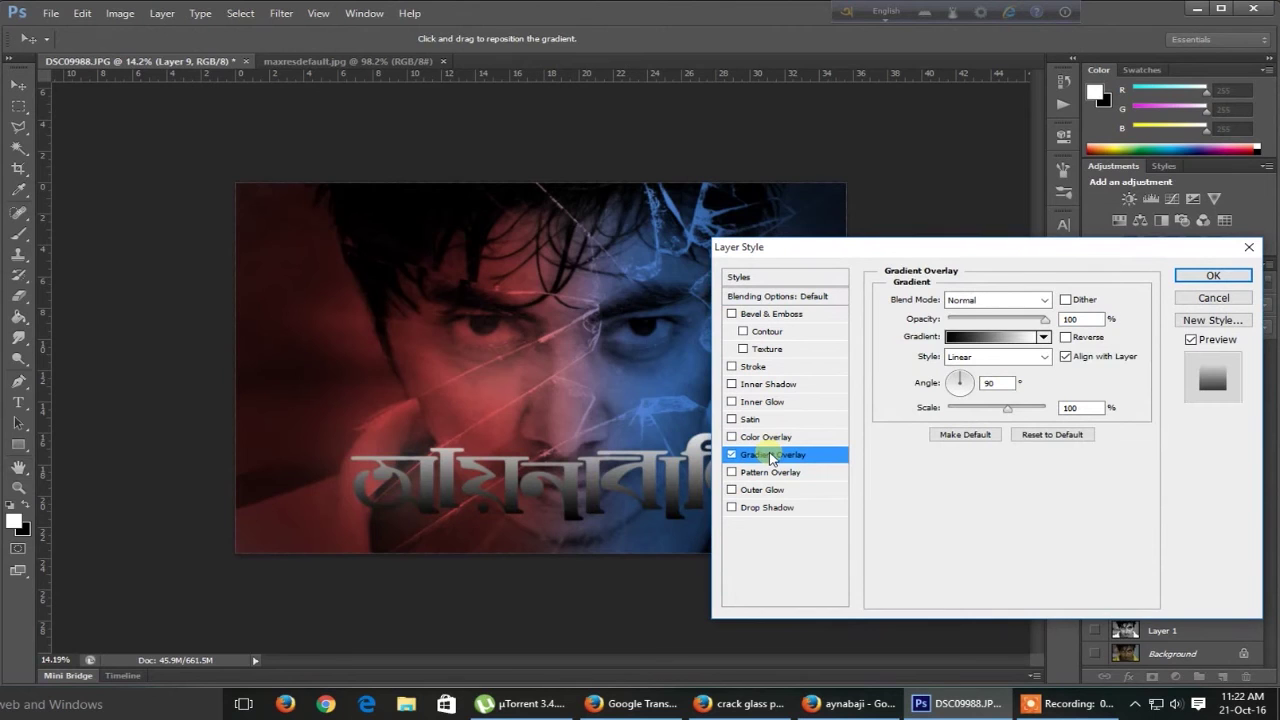
click(1015, 357)
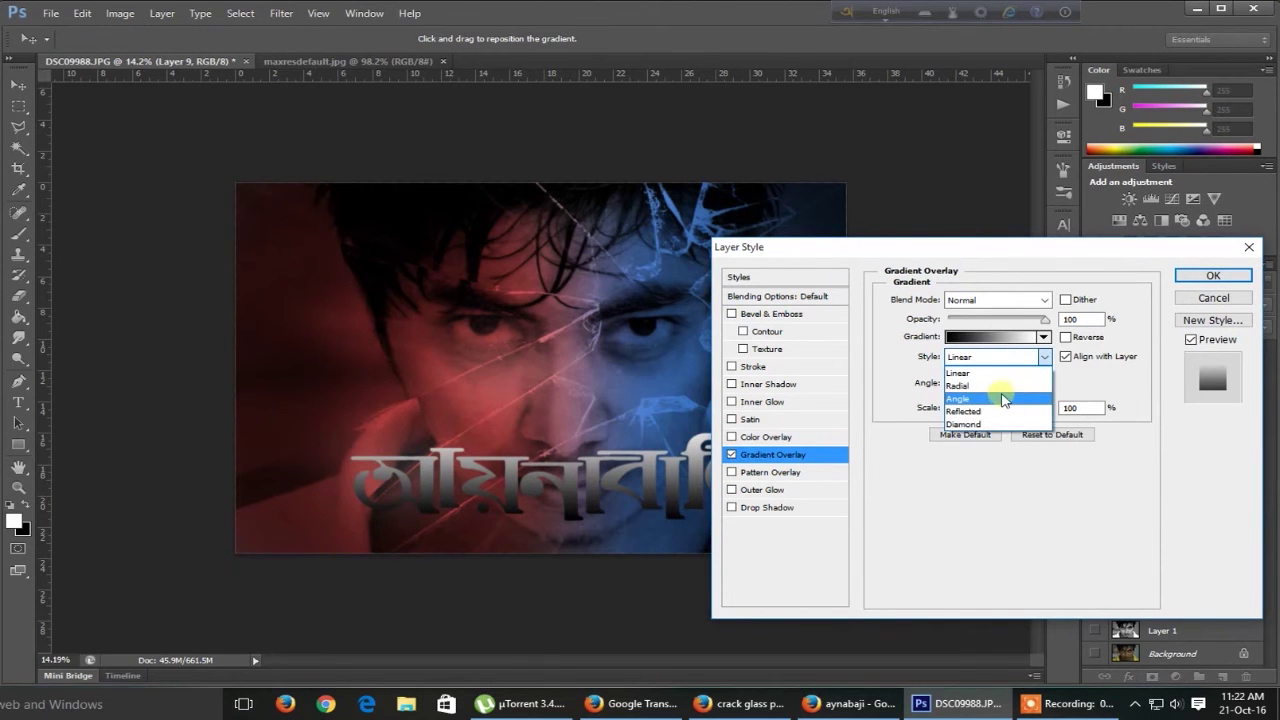
click(1001, 386)
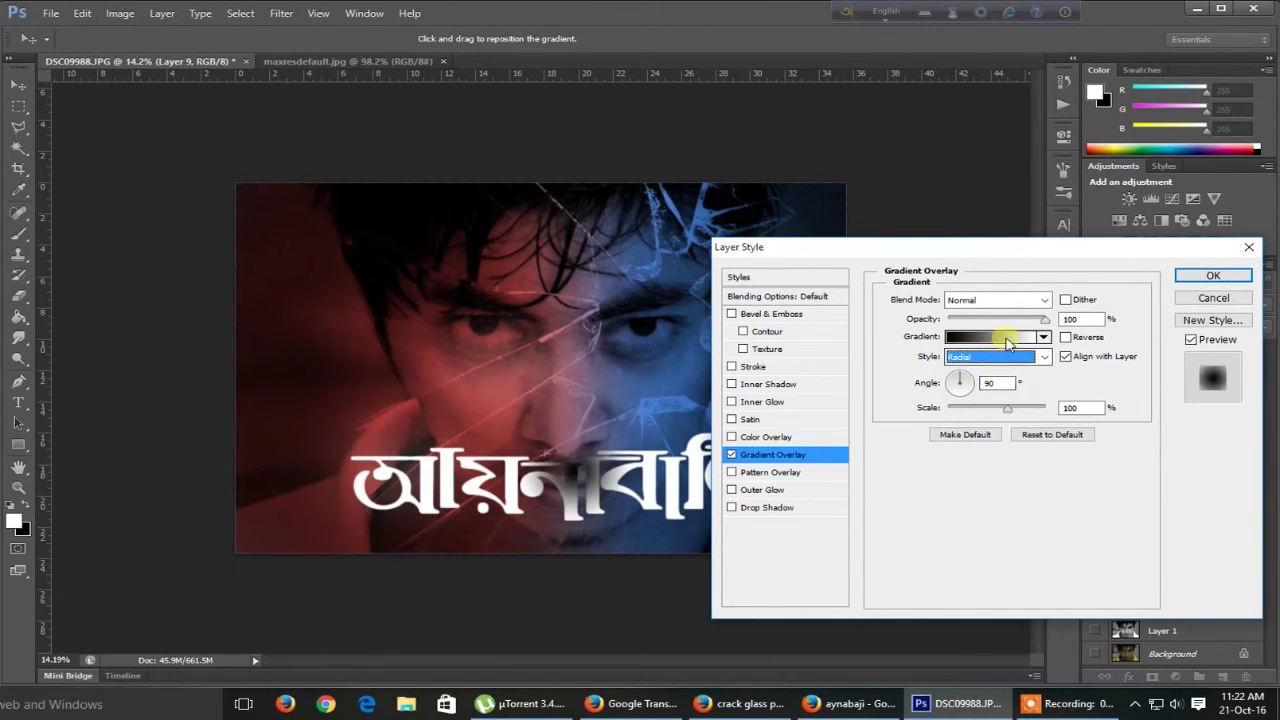
click(1030, 338)
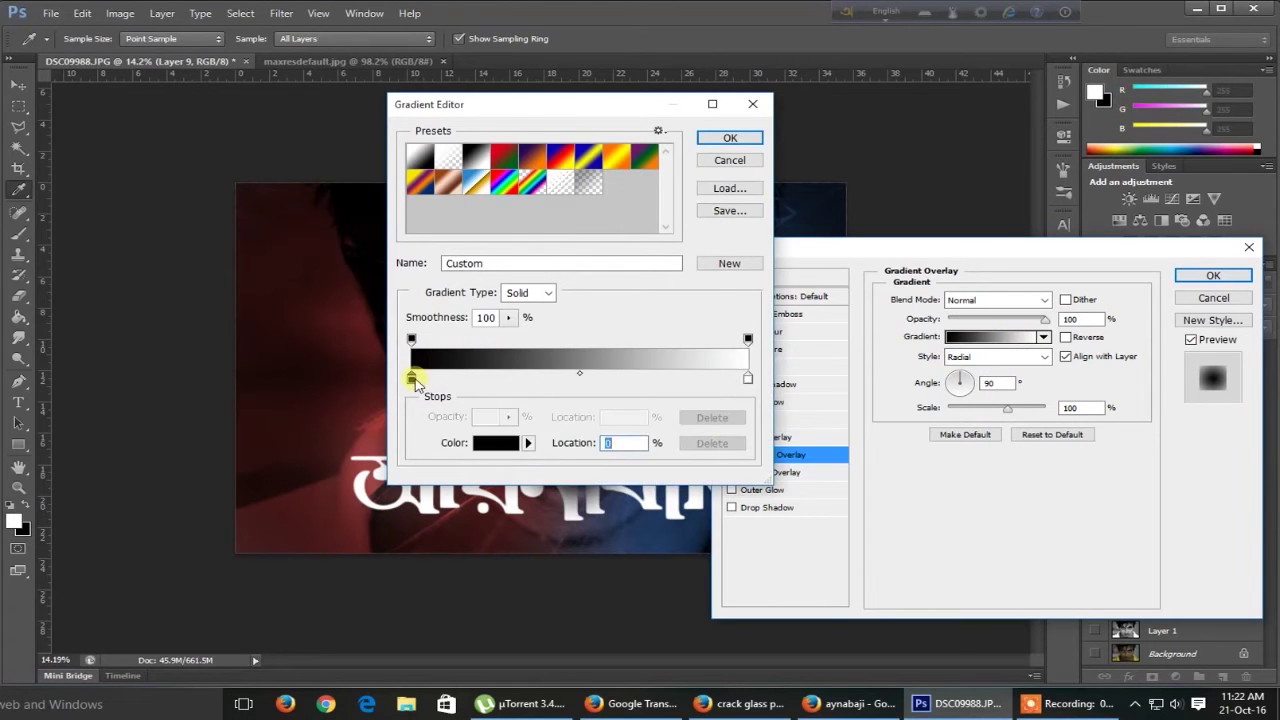
double_click(411, 378)
key(Return)
click(520, 440)
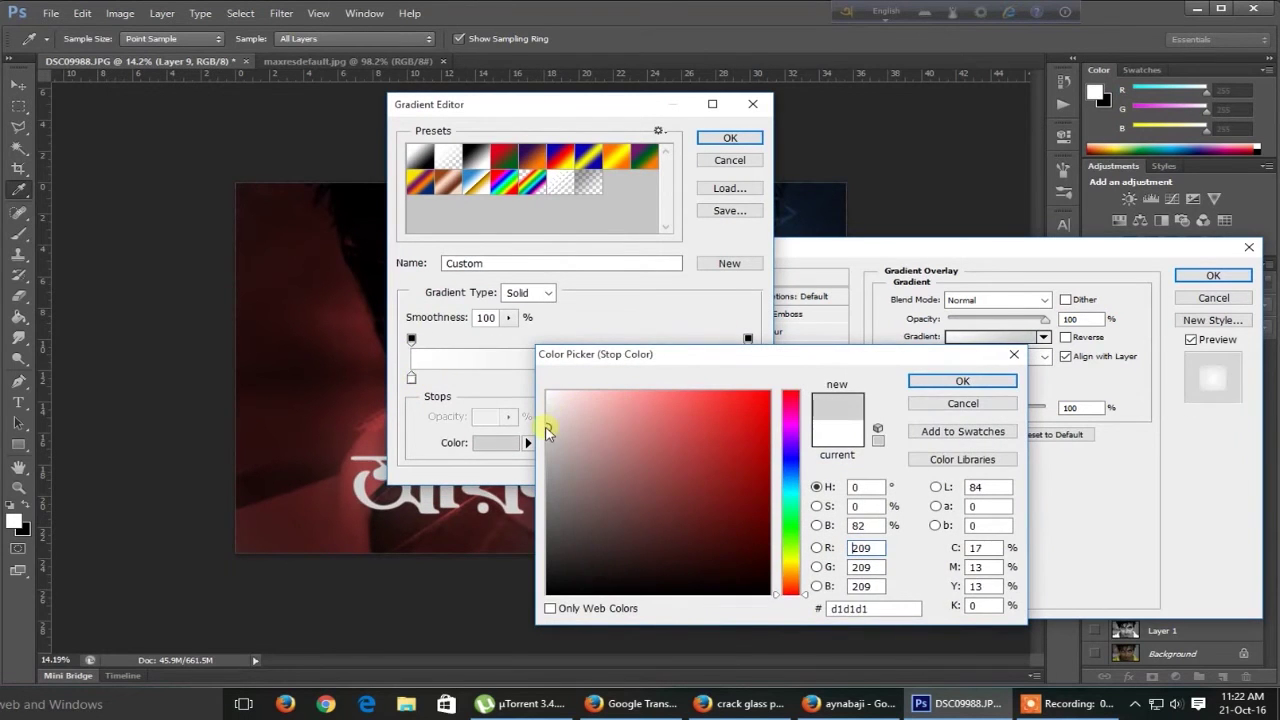
key(Return)
click(740, 139)
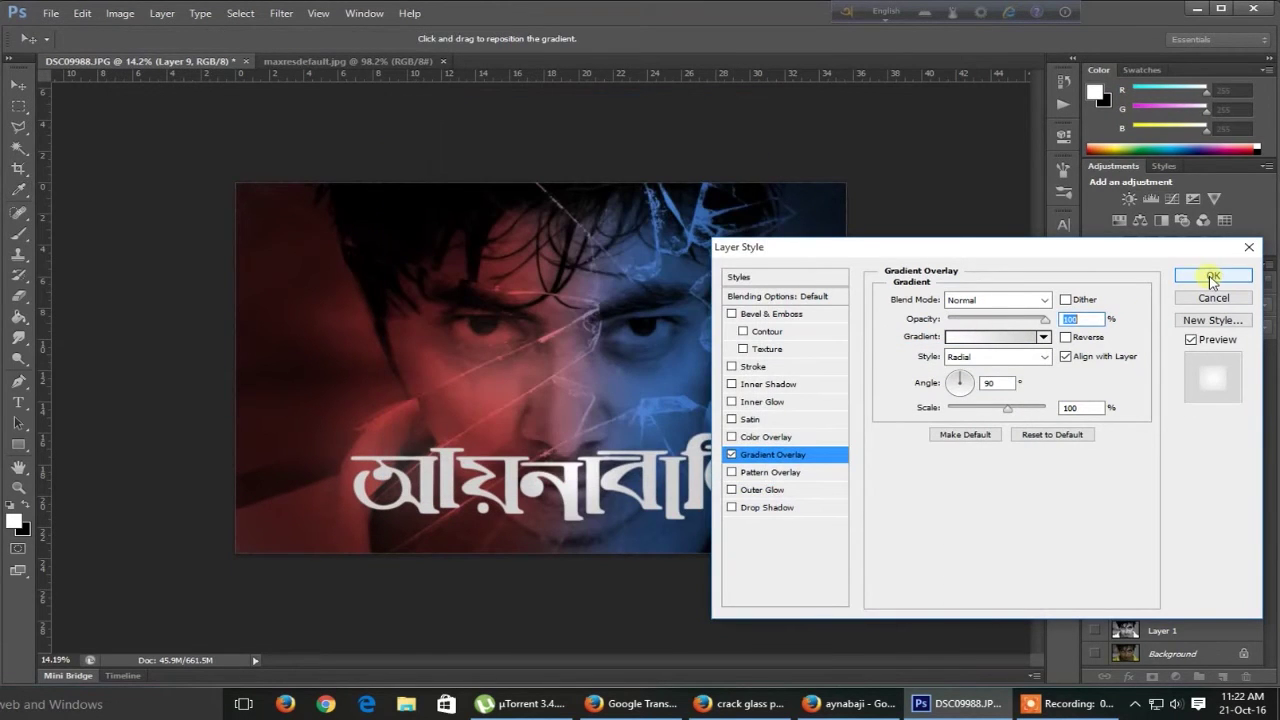
click(1212, 276)
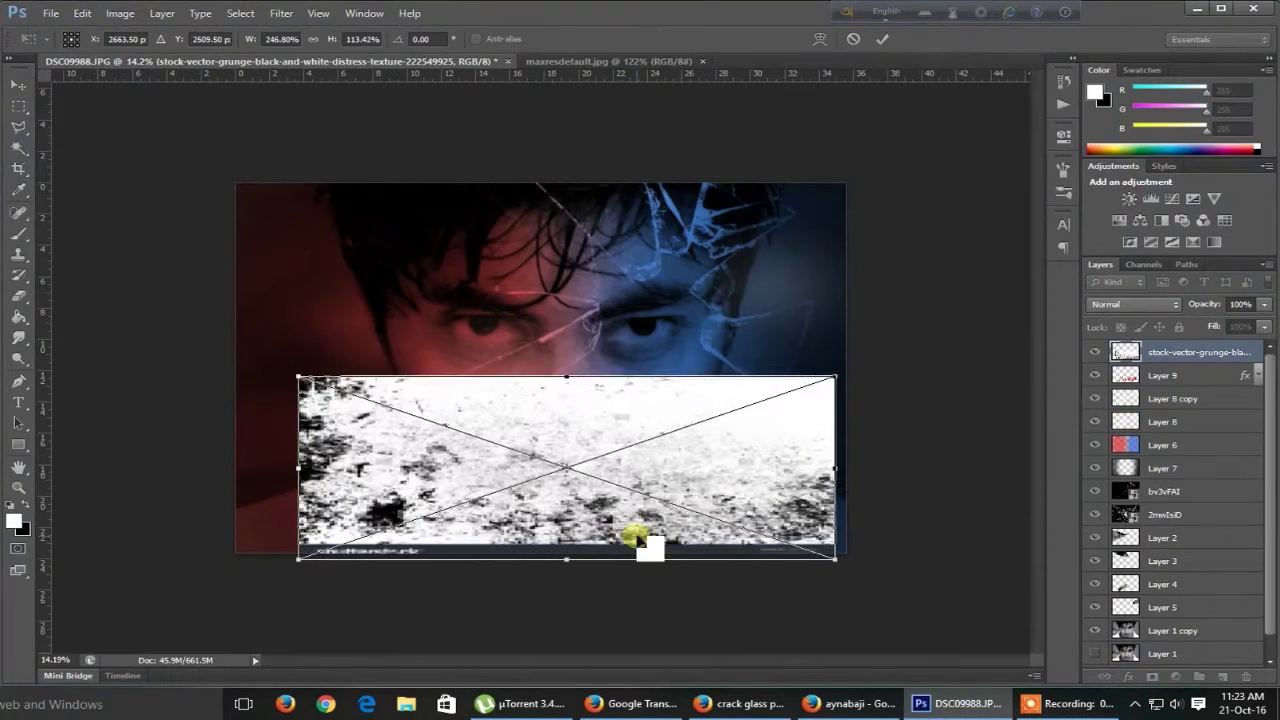
Commit the placed grunge texture and clip it to the title layer.
drag(637, 540, 647, 525)
key(Return)
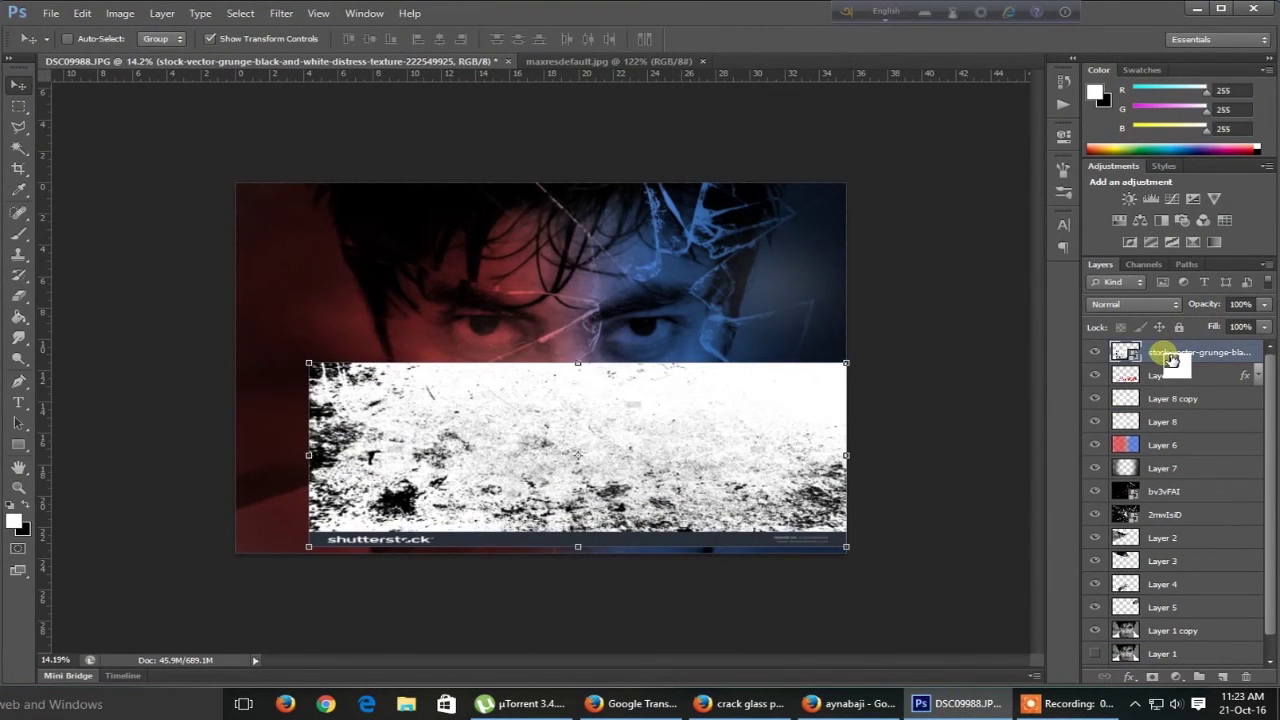
right_click(1171, 360)
click(1200, 376)
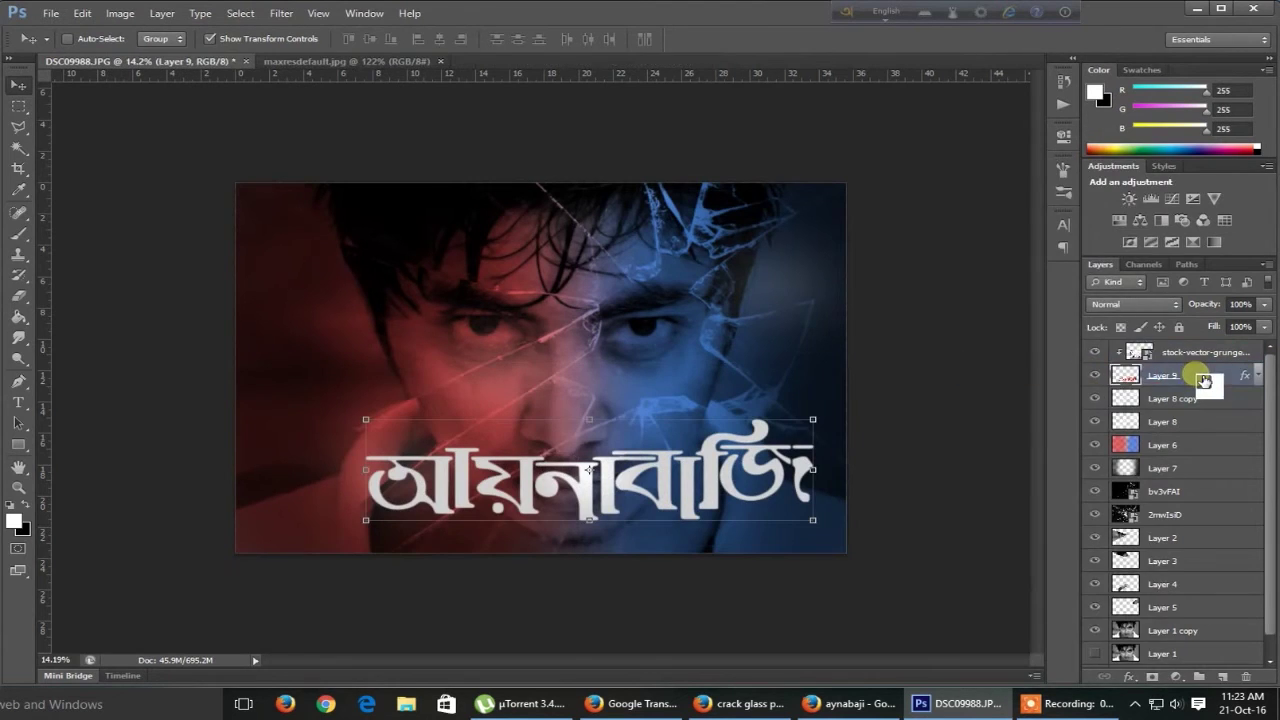
Rasterize Layer 9's gradient layer style.
right_click(1202, 376)
click(1088, 273)
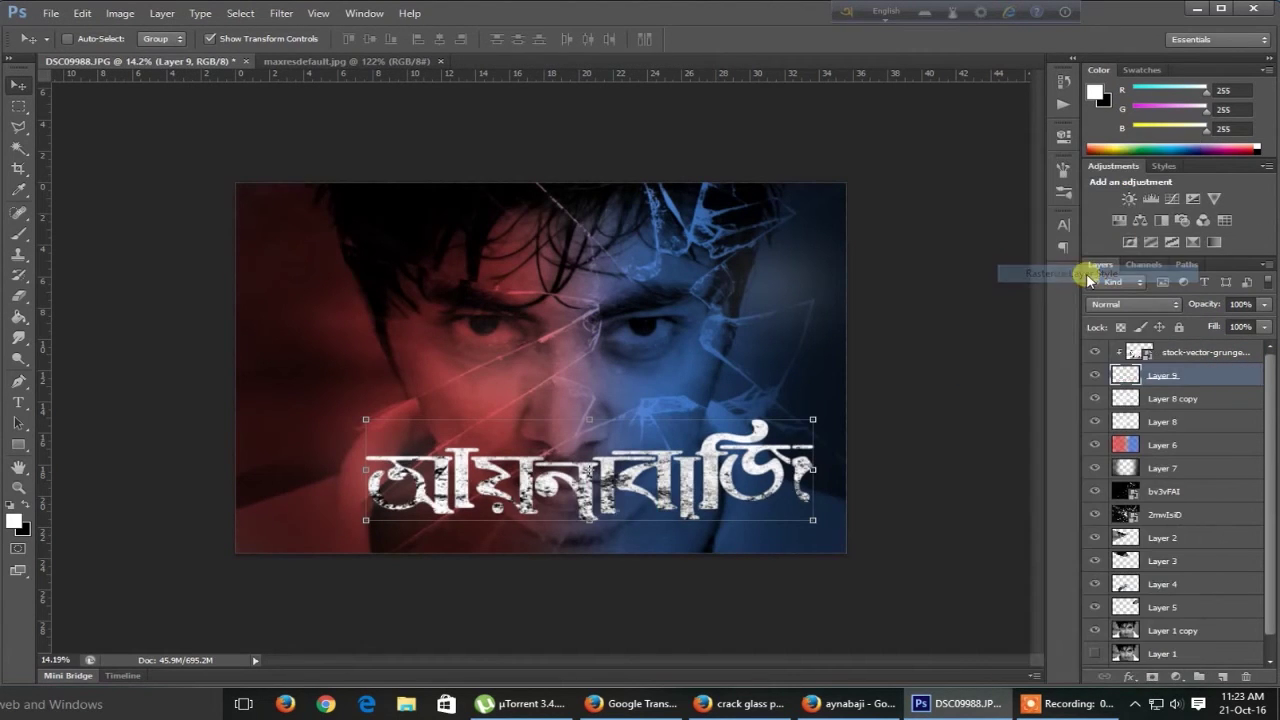
scroll(534, 583, up, 1)
scroll(640, 570, down, 2)
Copy the black subtitle from the film still and place it just above the title.
key(l)
key(ctrl+Tab)
key(w)
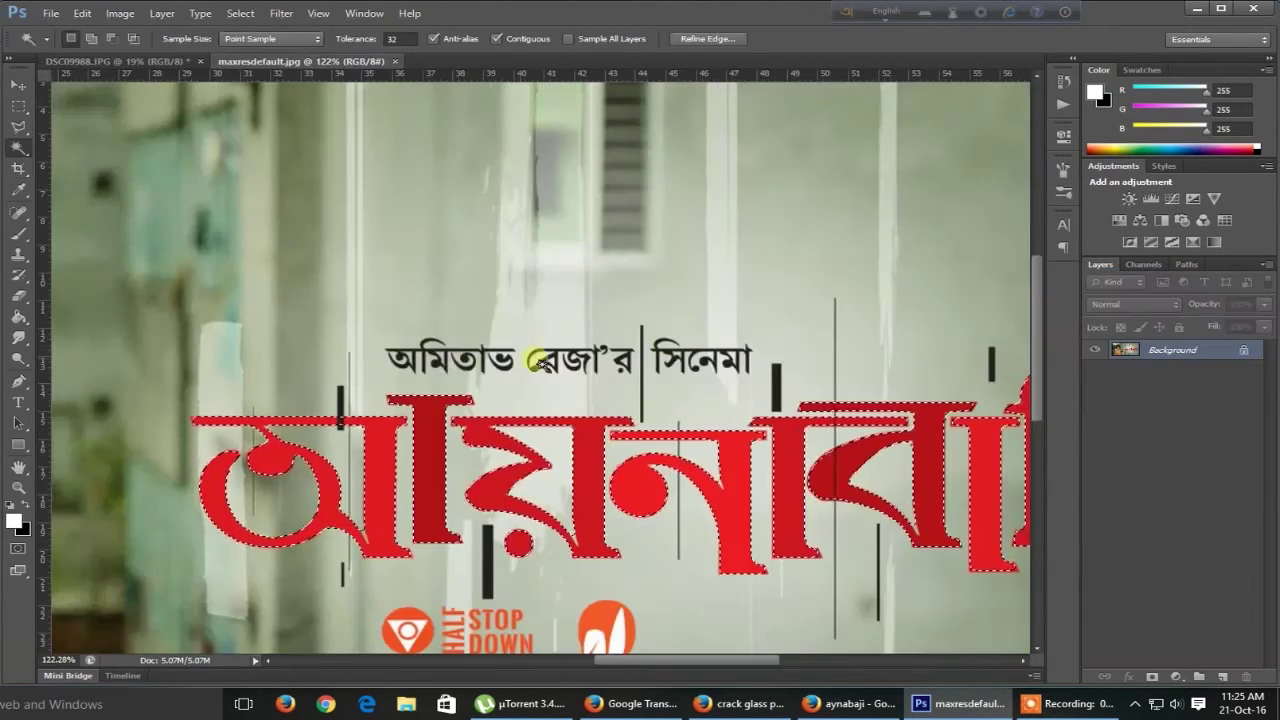
click(540, 375)
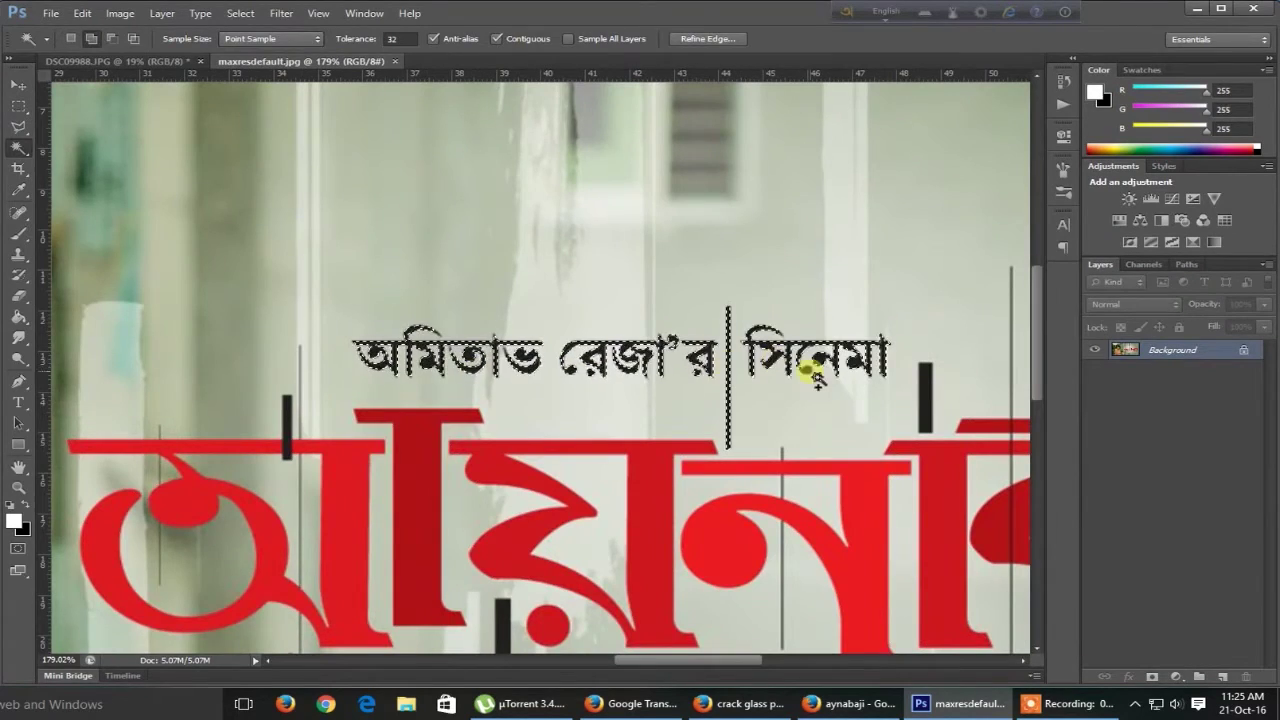
key(ctrl+0)
key(ctrl+Tab)
key(ctrl+Tab)
key(v)
drag(740, 385, 505, 522)
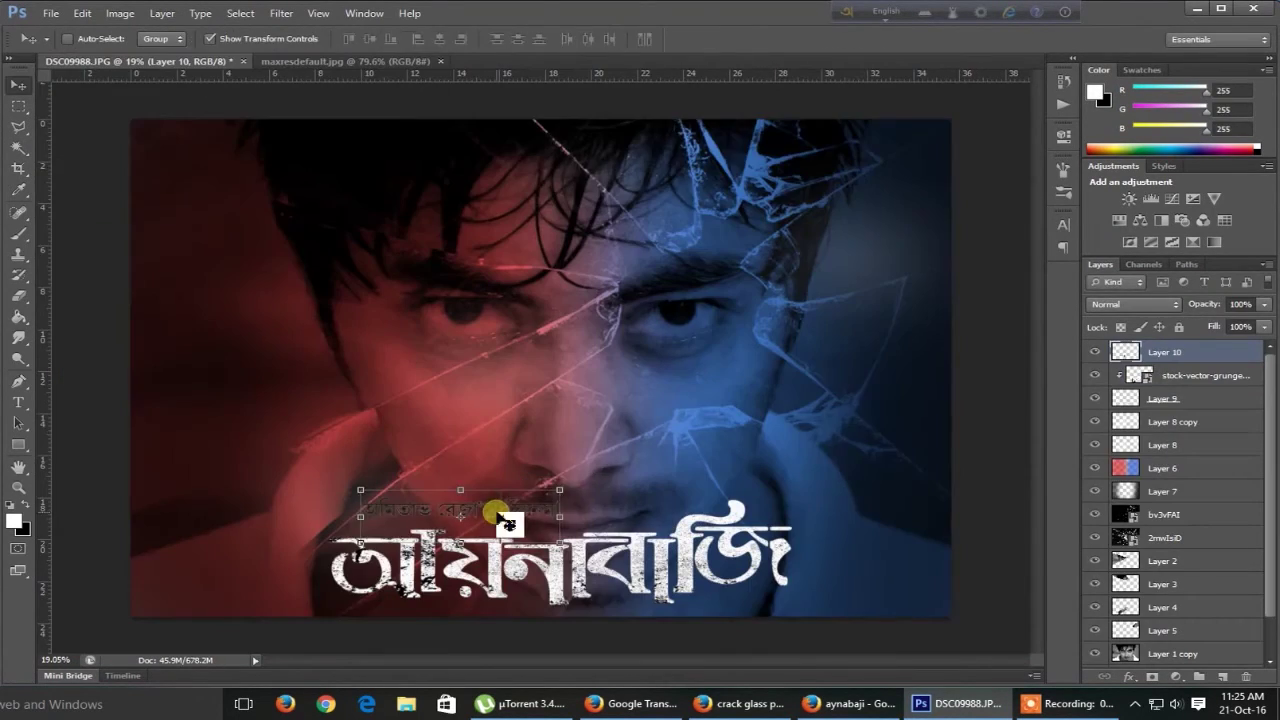
scroll(505, 522, up, 2)
Add a black Color Overlay to the subtitle layer.
double_click(1215, 354)
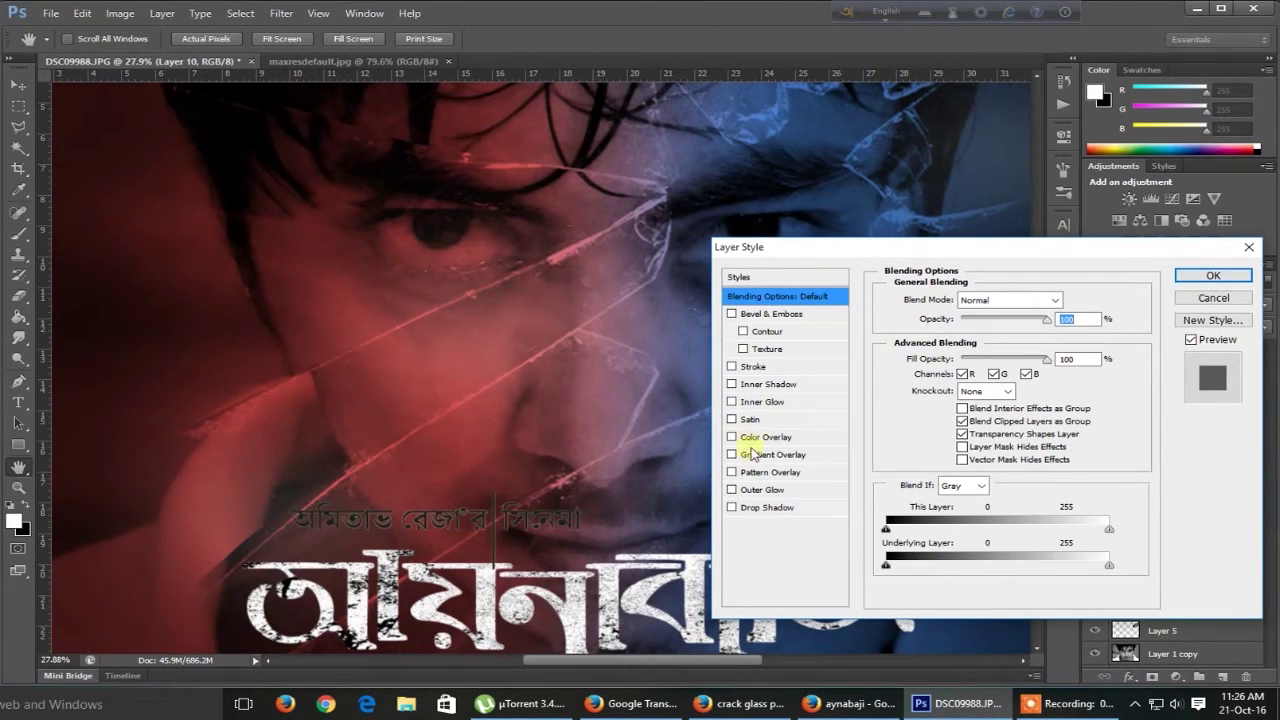
click(766, 437)
click(1086, 303)
click(757, 440)
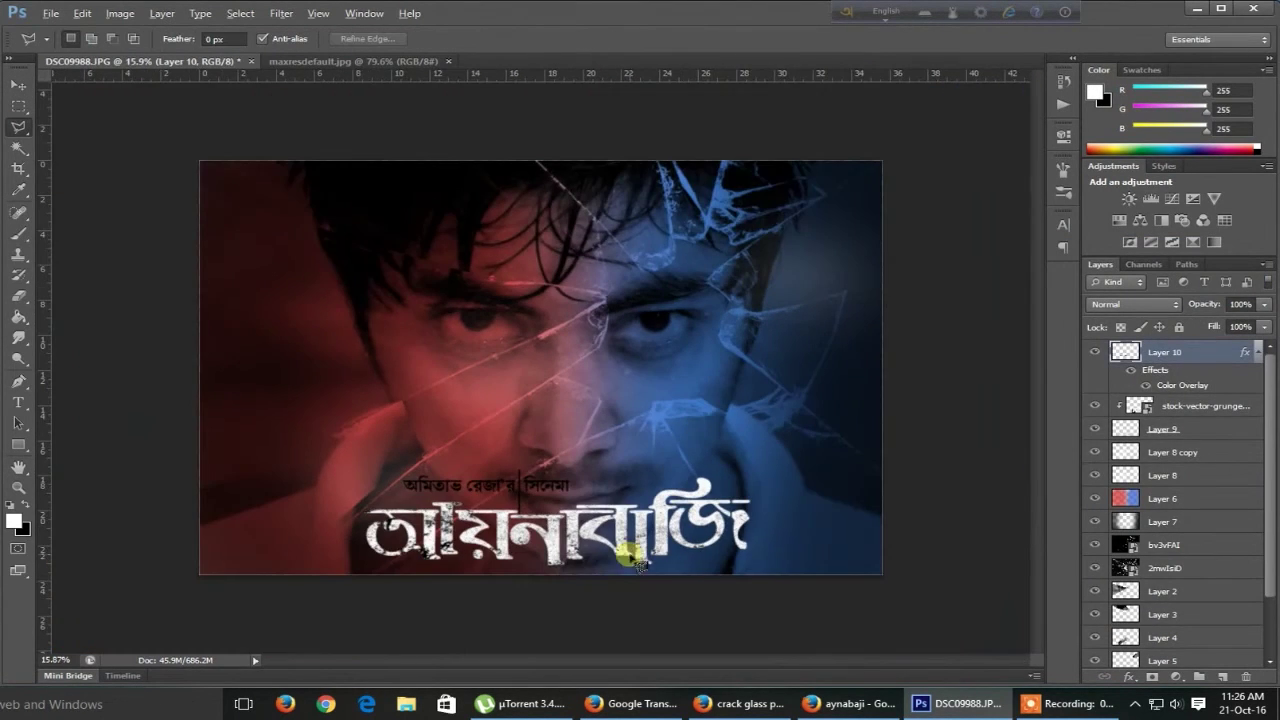
scroll(632, 558, up, 1)
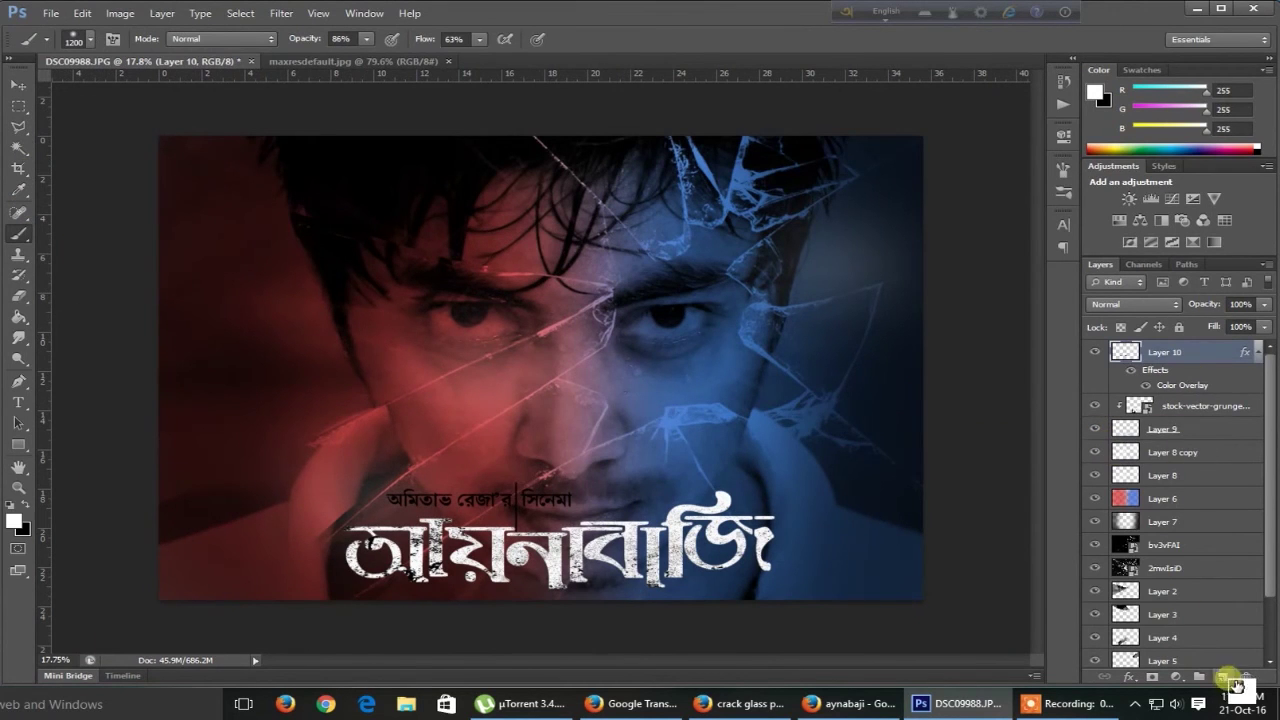
Move the glow down behind the text and pick orange-red 221,61,23 as the paint colour.
click(18, 84)
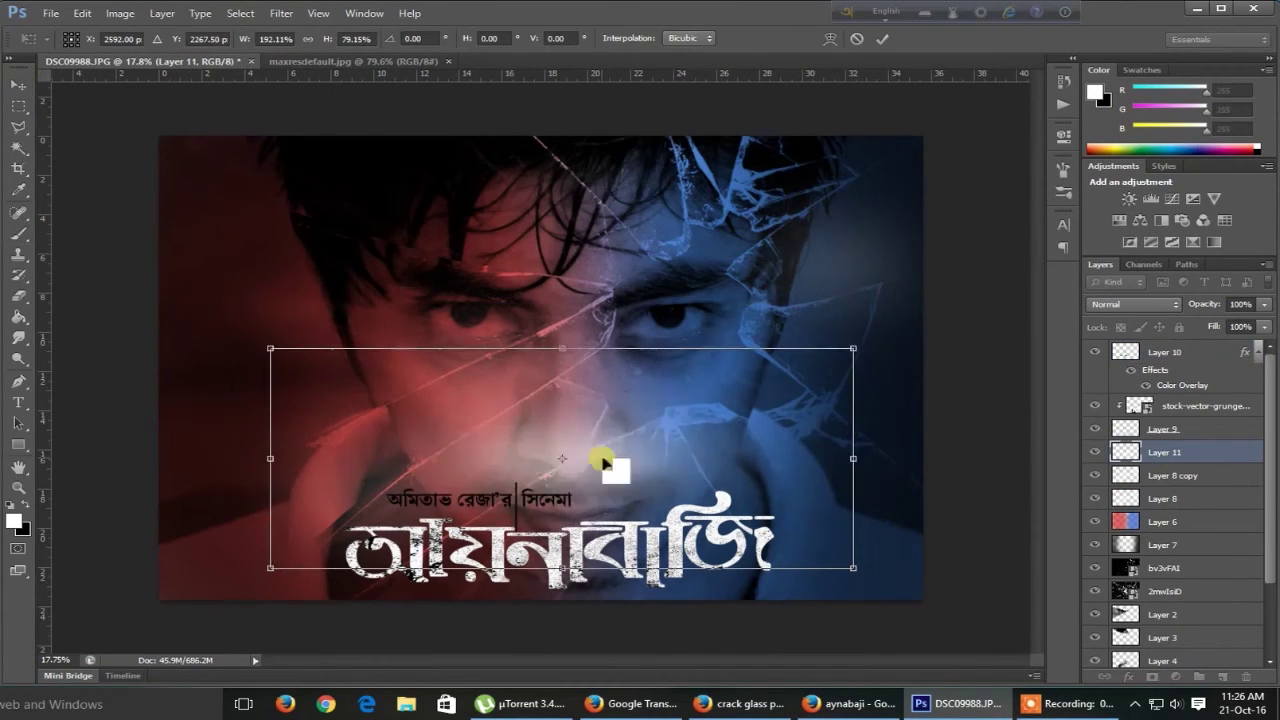
drag(414, 429, 608, 532)
click(12, 522)
click(743, 514)
click(986, 377)
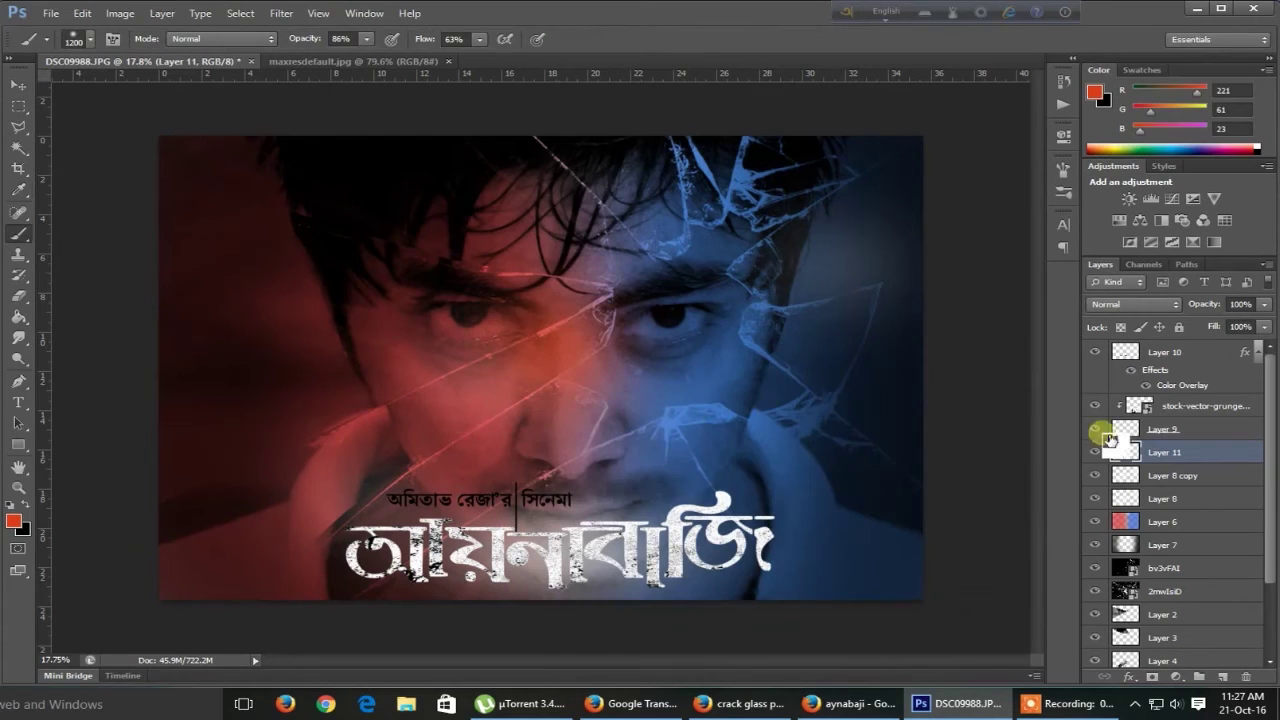
Add another glow layer in Screen mode and stretch it wide behind the title.
click(18, 84)
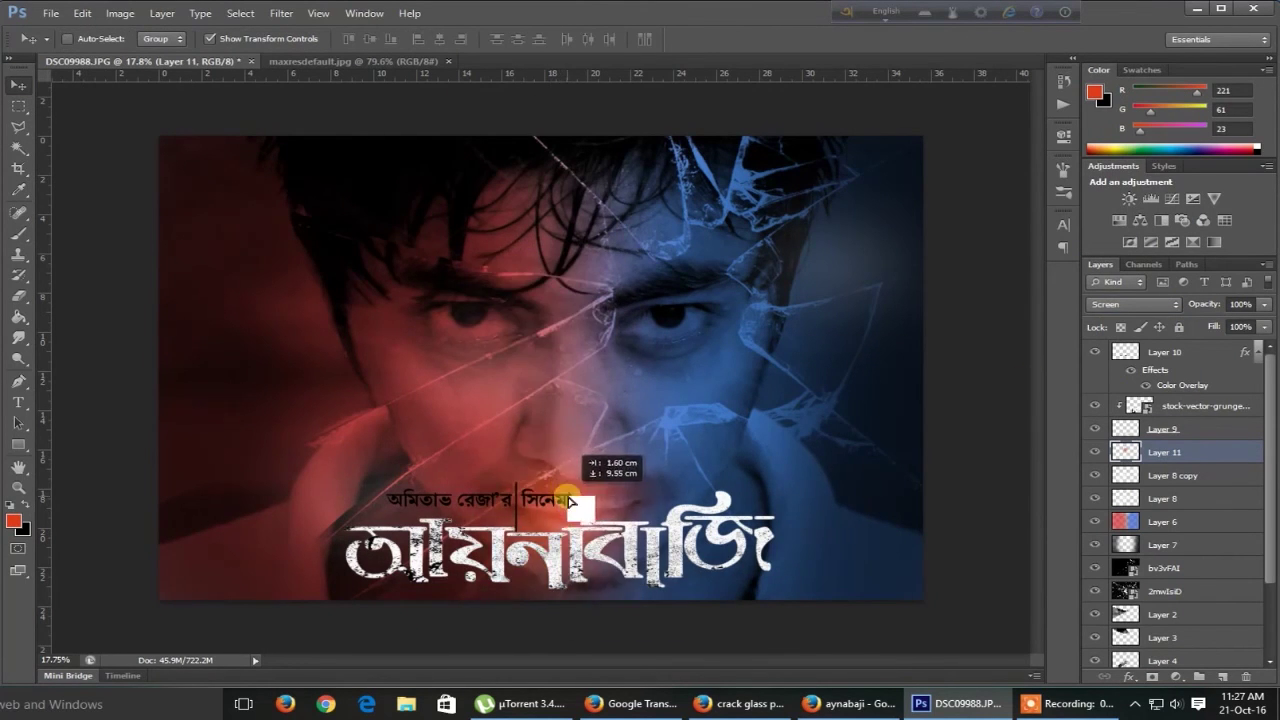
click(1133, 304)
click(1130, 140)
click(521, 320)
key(ctrl+t)
mouse_move(673, 320)
mouse_down()
mouse_move(896, 338)
mouse_move(586, 543)
mouse_up()
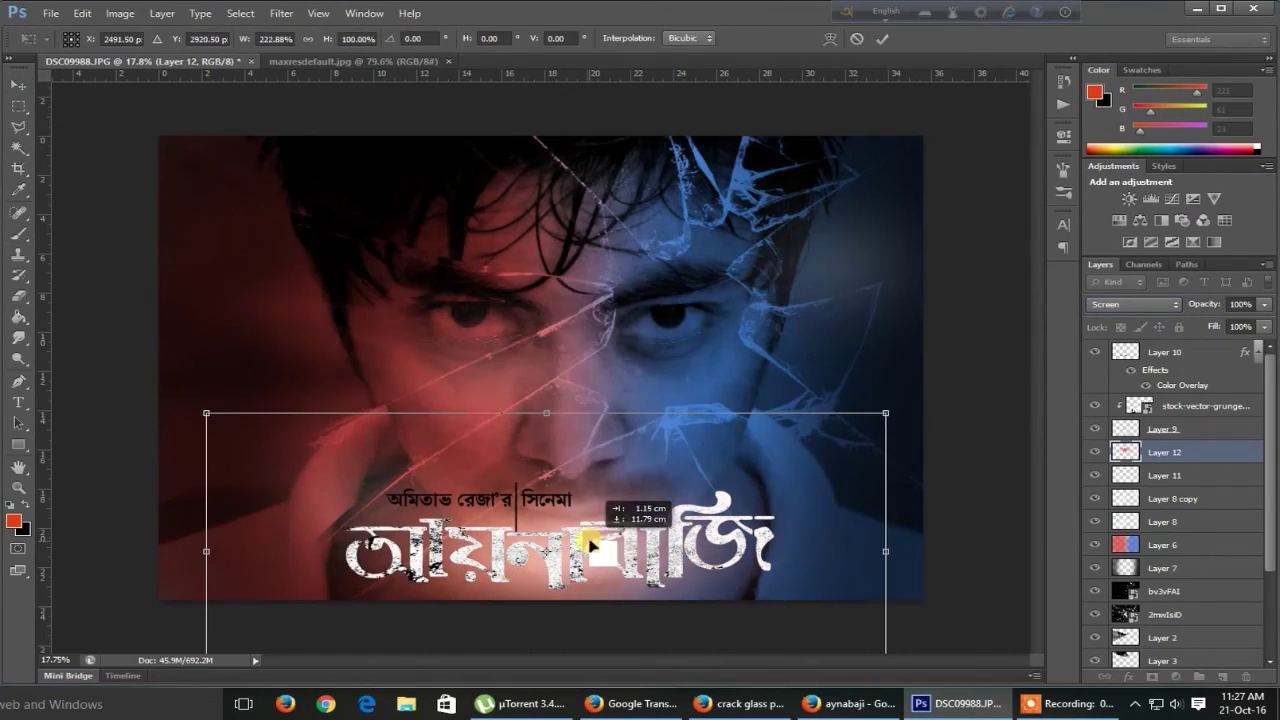
key(Return)
key(l)
key(ctrl+minus)
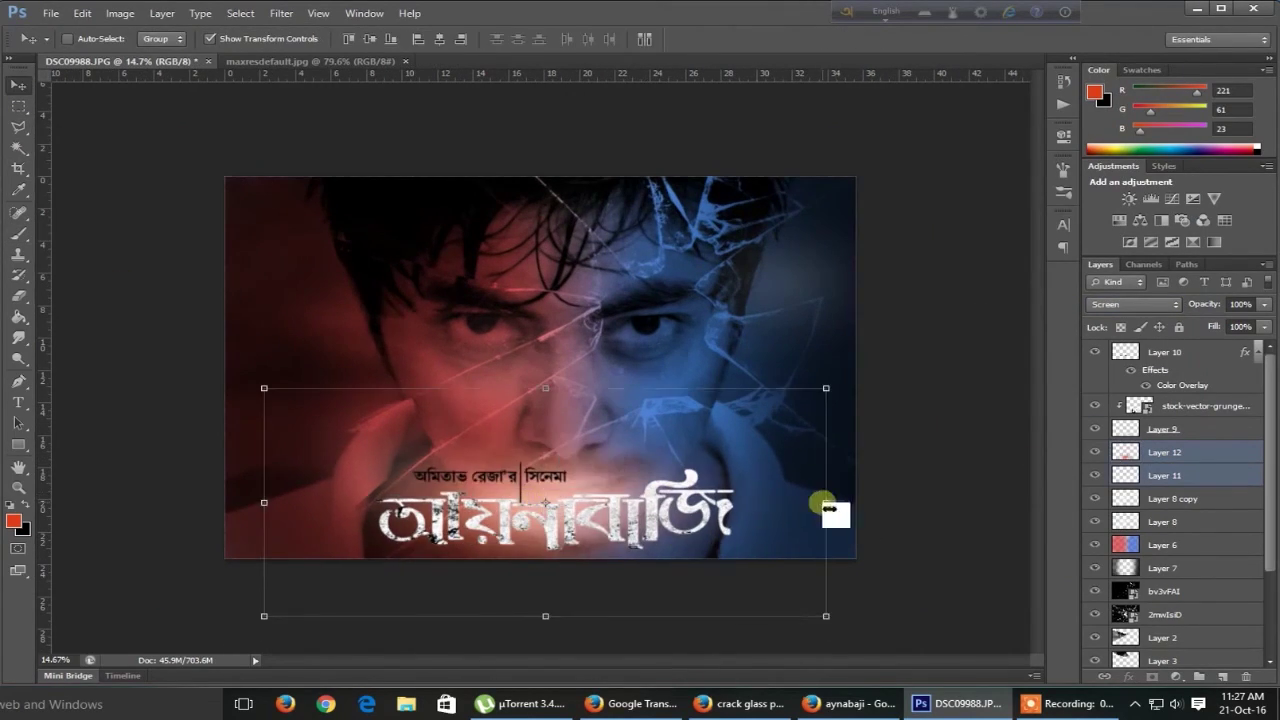